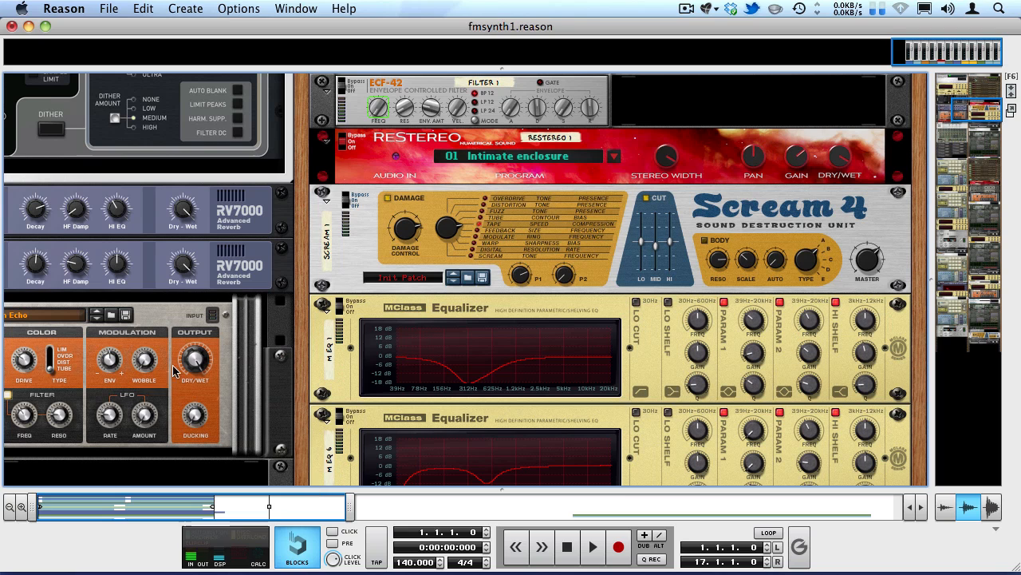
# Examine the PX7 FM synthesizer's front panel and operator settings, along with the effect devices placed below it.
pyautogui.scroll(5, 340, 359)
pyautogui.scroll(5, 328, 323)
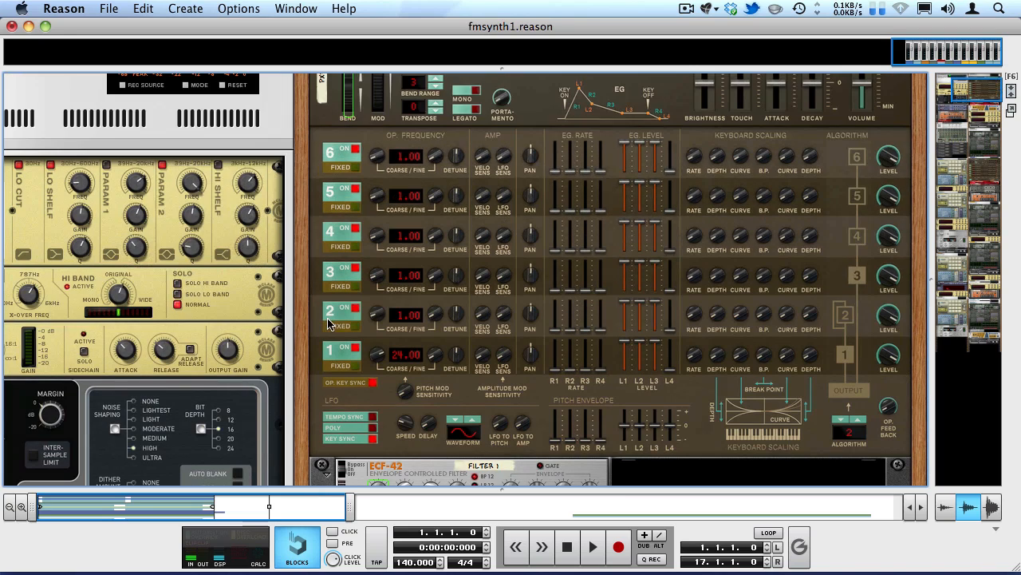
pyautogui.scroll(3, 372, 338)
pyautogui.moveTo(964, 86); pyautogui.dragTo(966, 89)
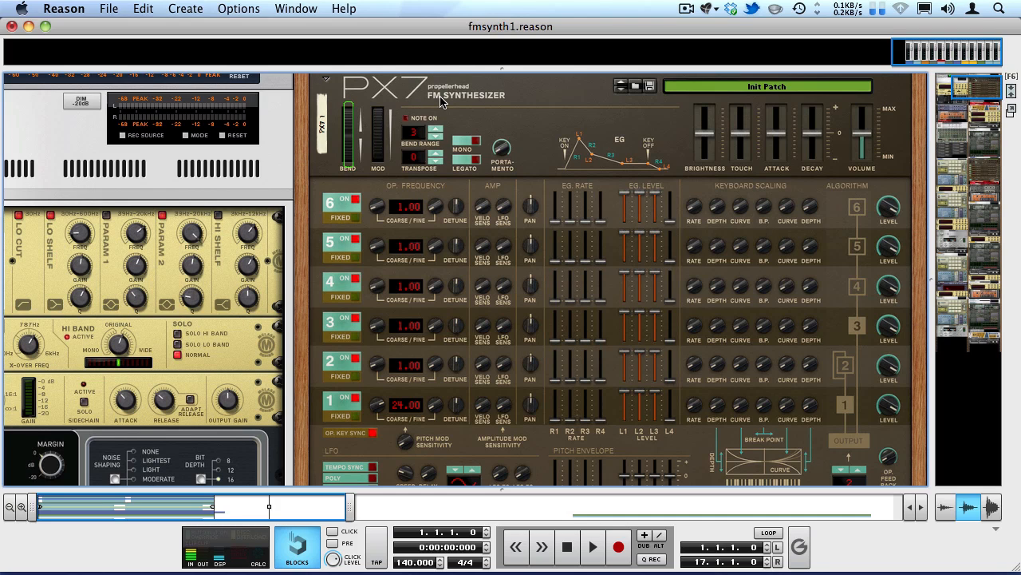
pyautogui.scroll(-3, 379, 387)
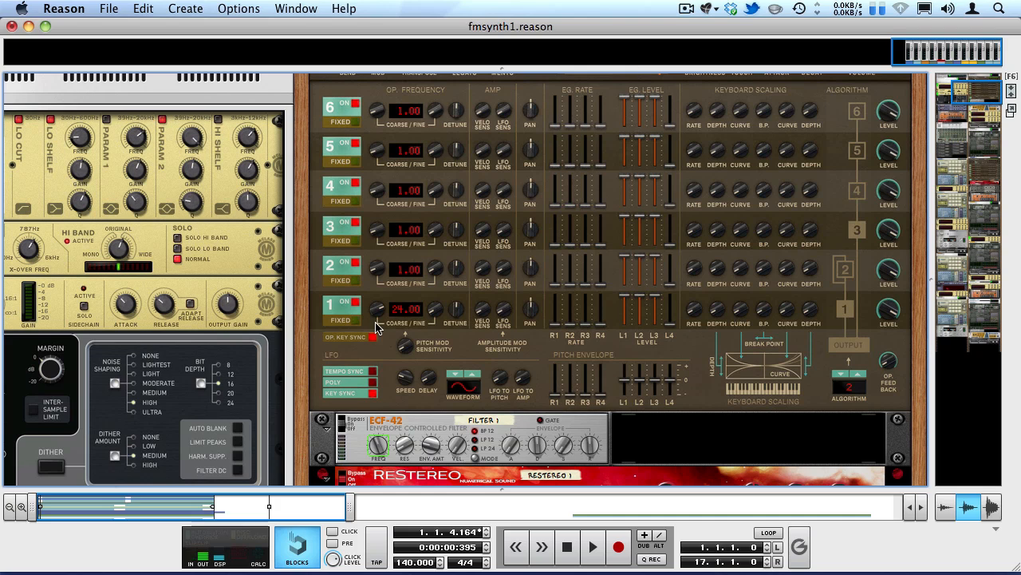
pyautogui.press('KP_0')
pyautogui.scroll(3, 376, 328)
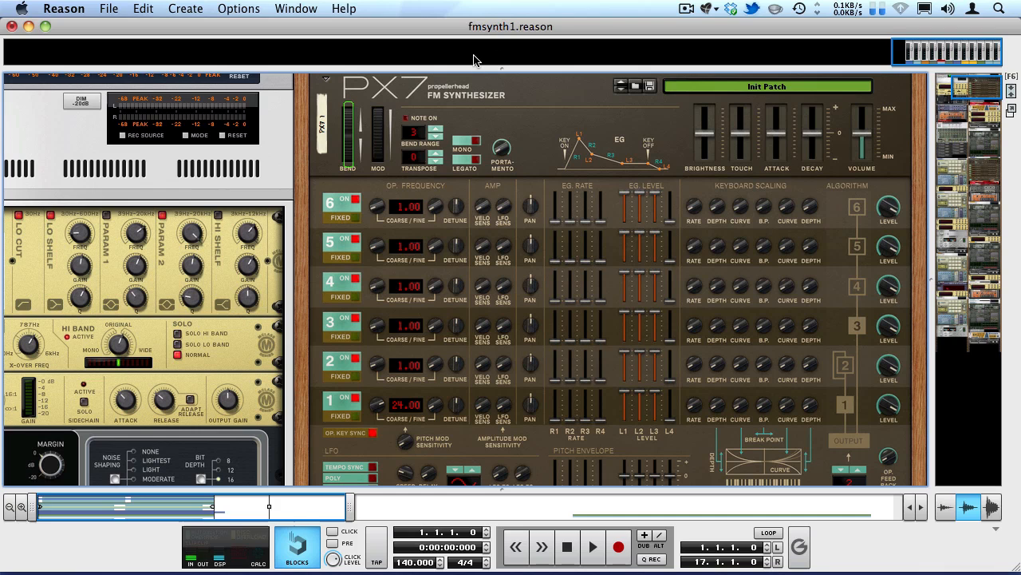
pyautogui.scroll(3, 498, 145)
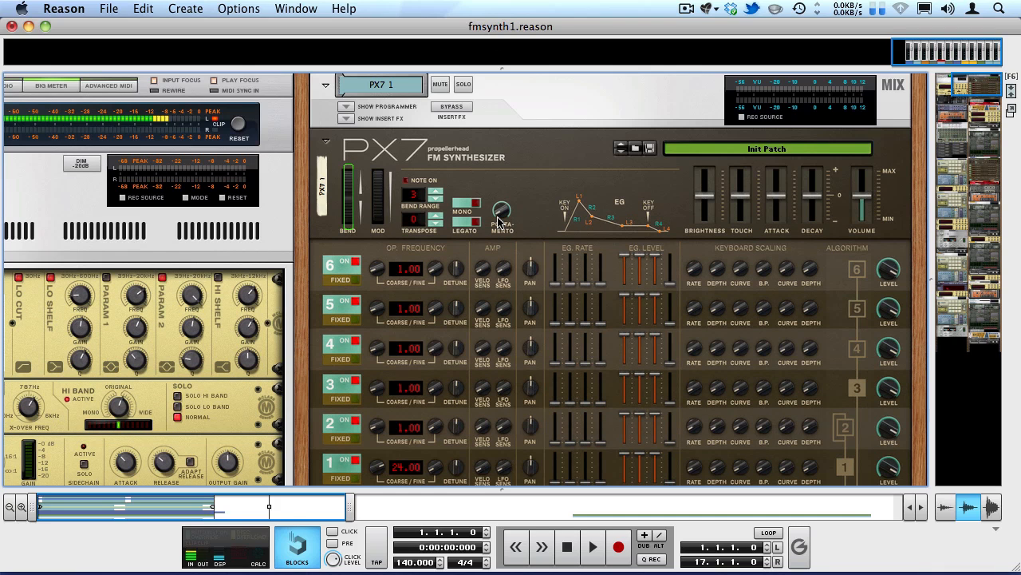
pyautogui.scroll(-6, 425, 203)
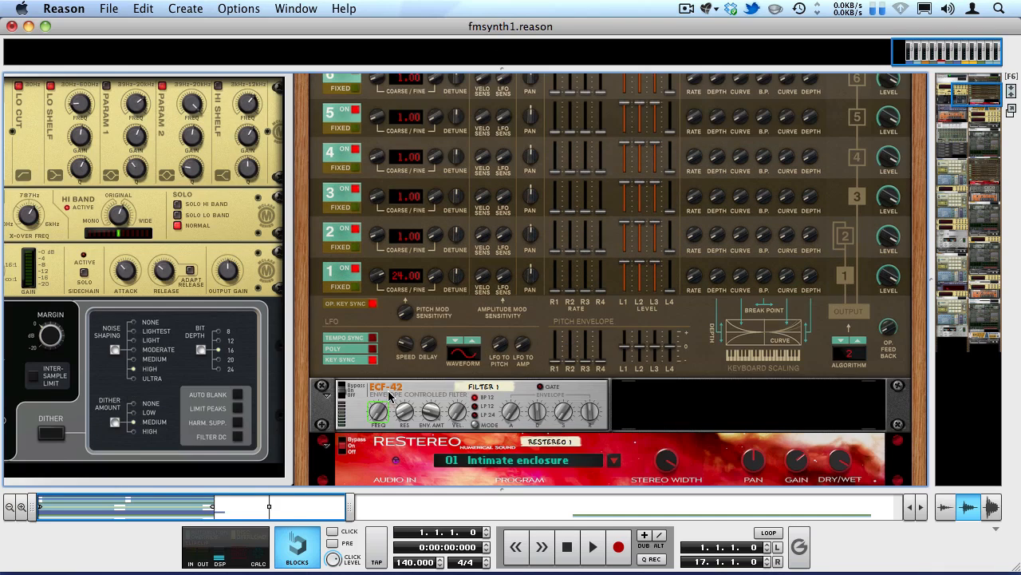
pyautogui.scroll(5, 390, 397)
pyautogui.scroll(-5, 401, 254)
# Bypass the PX7's effects: the ECF-42 filter, ReStereo, Scream 4, both MClass Equalizers and the TSAR-1R reverb.
pyautogui.click(345, 390)
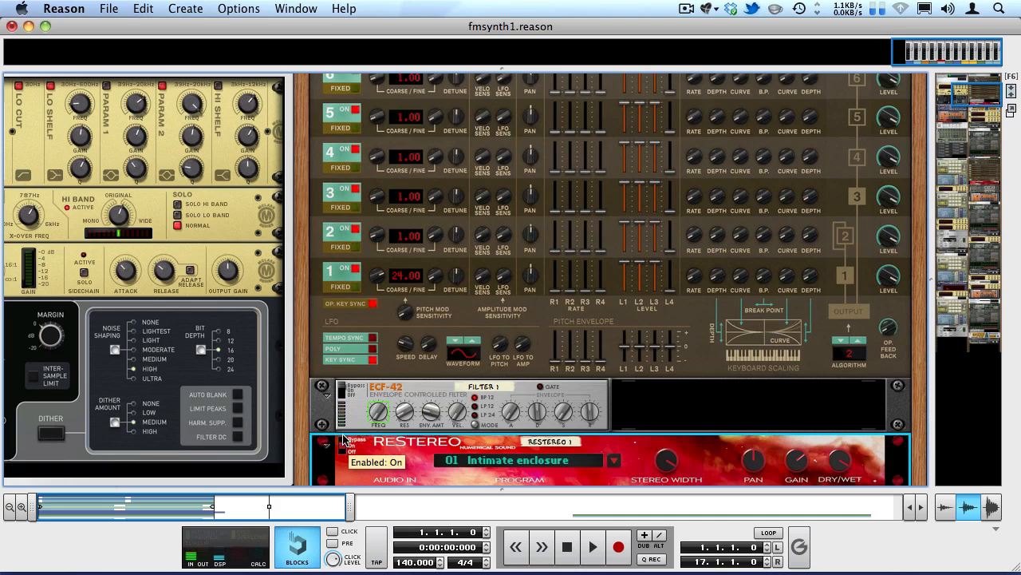
pyautogui.click(343, 444)
pyautogui.scroll(-5, 351, 475)
pyautogui.click(346, 317)
pyautogui.click(342, 420)
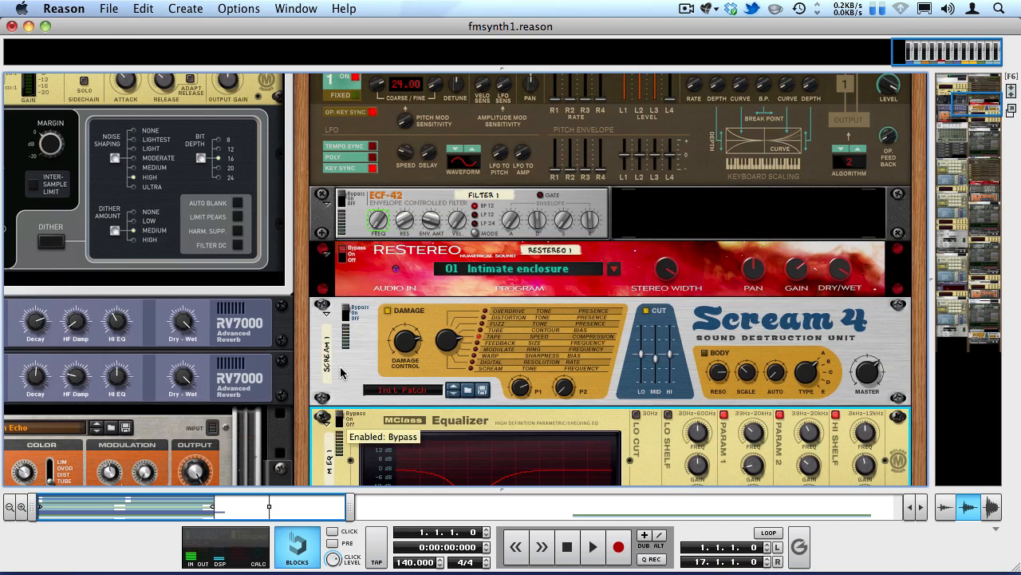
pyautogui.scroll(-5, 343, 399)
pyautogui.click(341, 338)
pyautogui.click(344, 445)
pyautogui.scroll(-5, 344, 444)
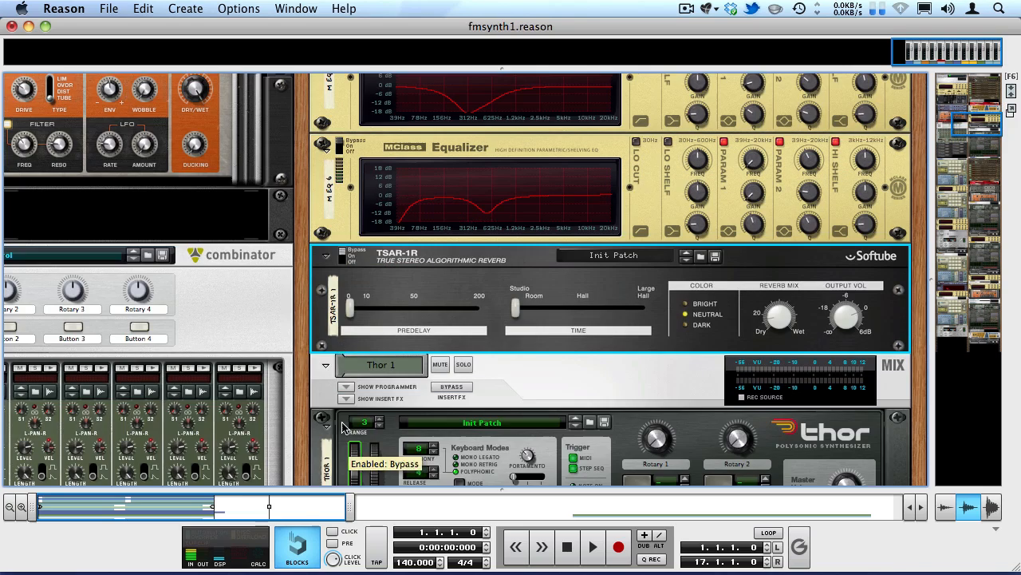
pyautogui.scroll(10, 346, 331)
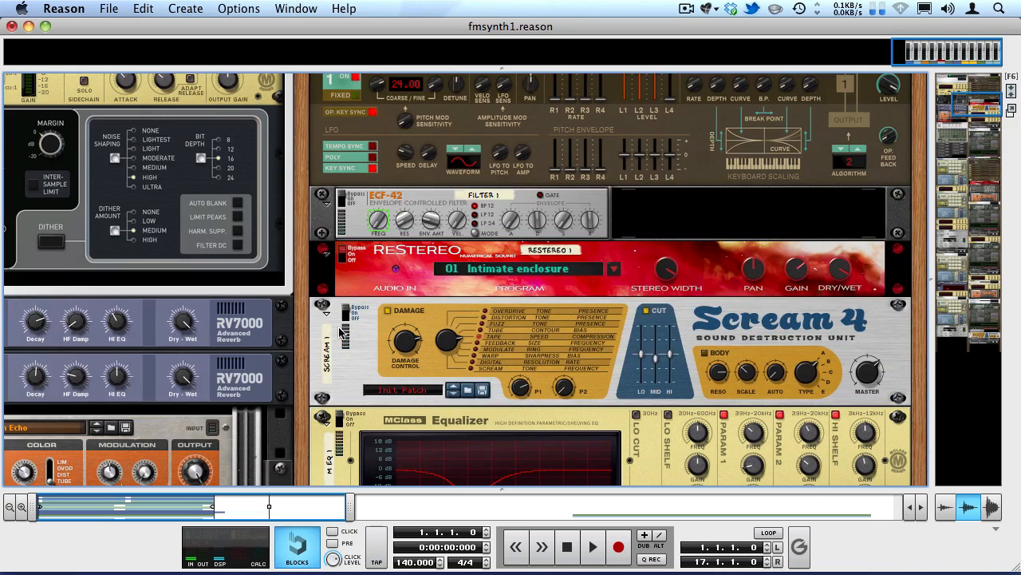
# Solo the PX7 1 channel in the main mixer and return to the rack.
pyautogui.moveTo(309, 373); pyautogui.dragTo(381, 355)
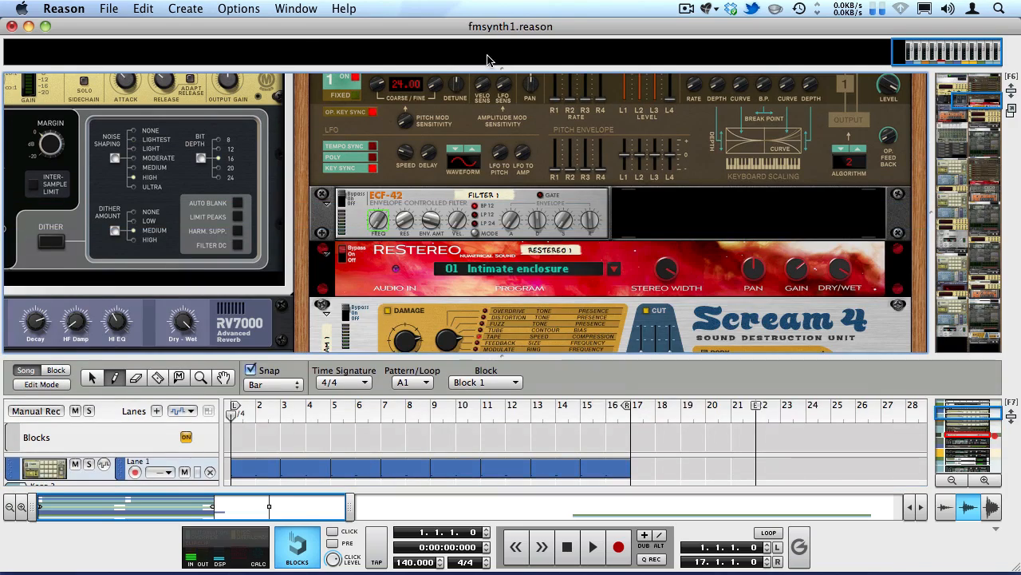
pyautogui.press('F5')
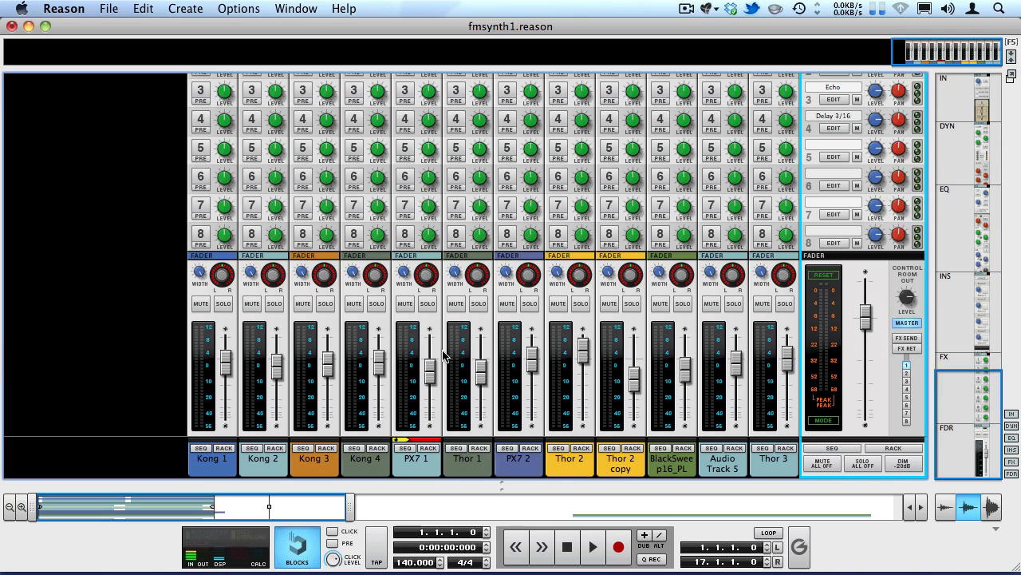
pyautogui.click(428, 303)
pyautogui.press('F6')
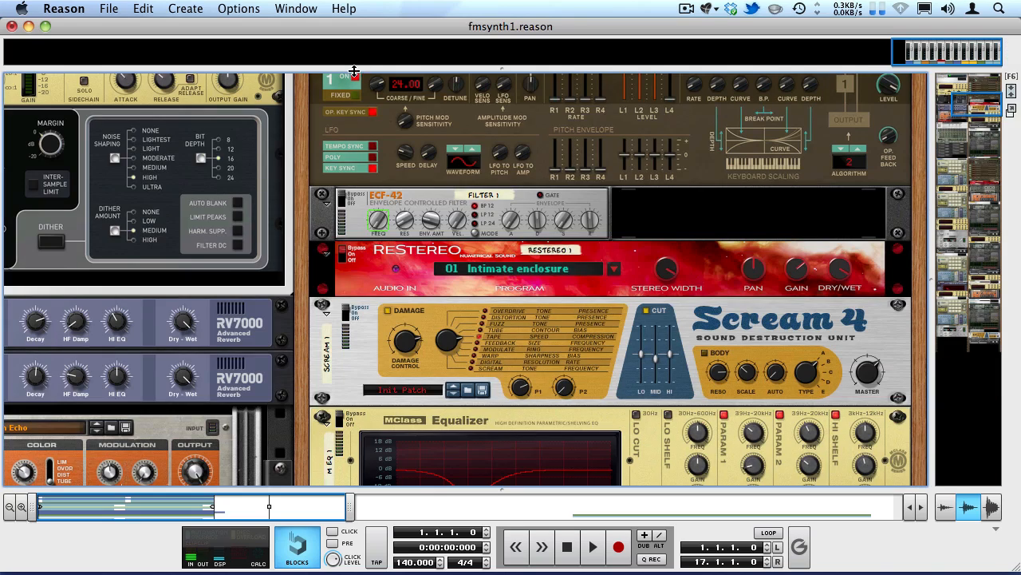
# Enable looping for the transport and play the soloed PX7 sound to hear it without effects.
pyautogui.press('l')
pyautogui.scroll(6, 411, 247)
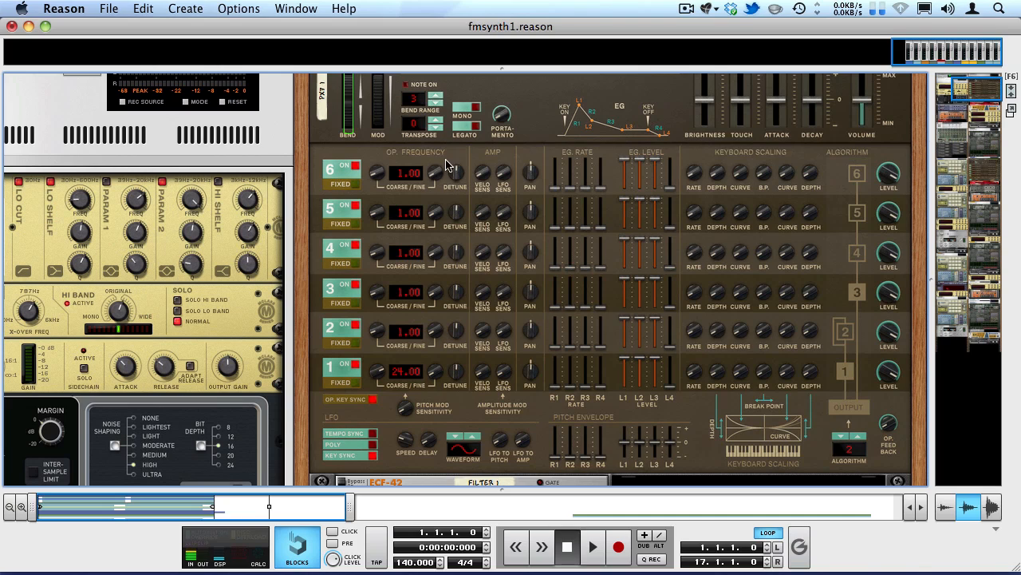
pyautogui.press('space')
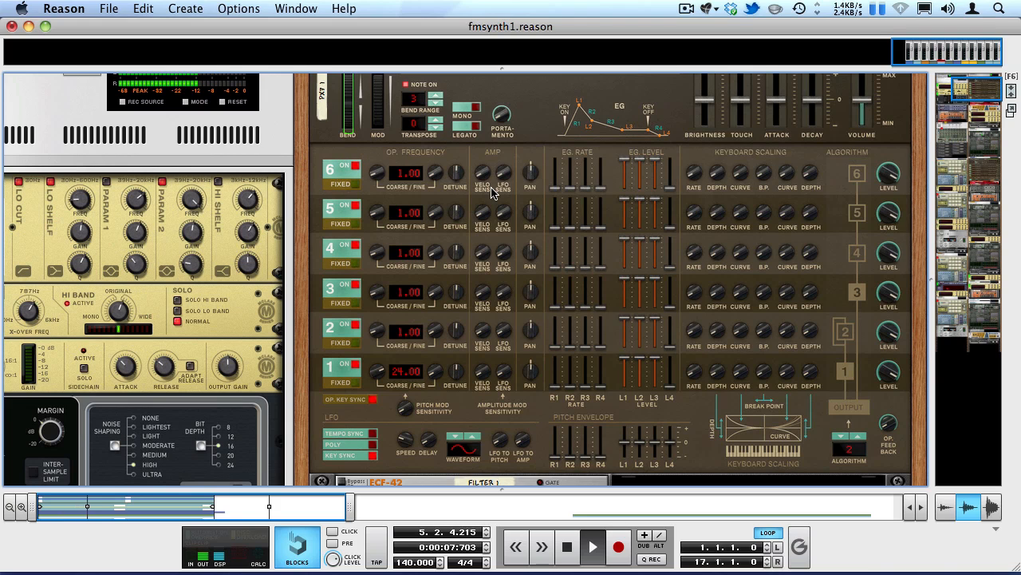
pyautogui.scroll(3, 489, 194)
pyautogui.scroll(-3, 481, 199)
pyautogui.press('space')
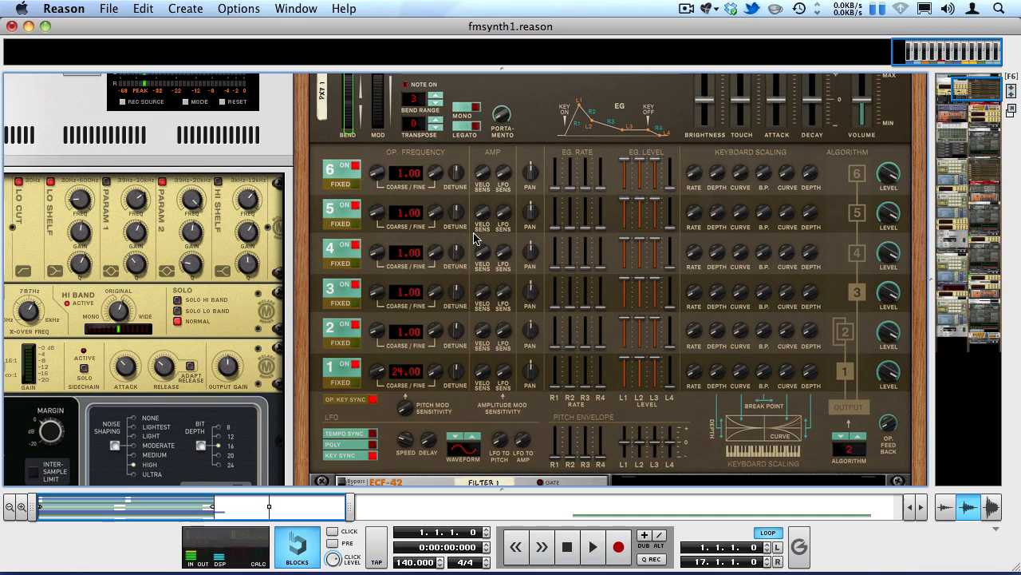
pyautogui.press('F5')
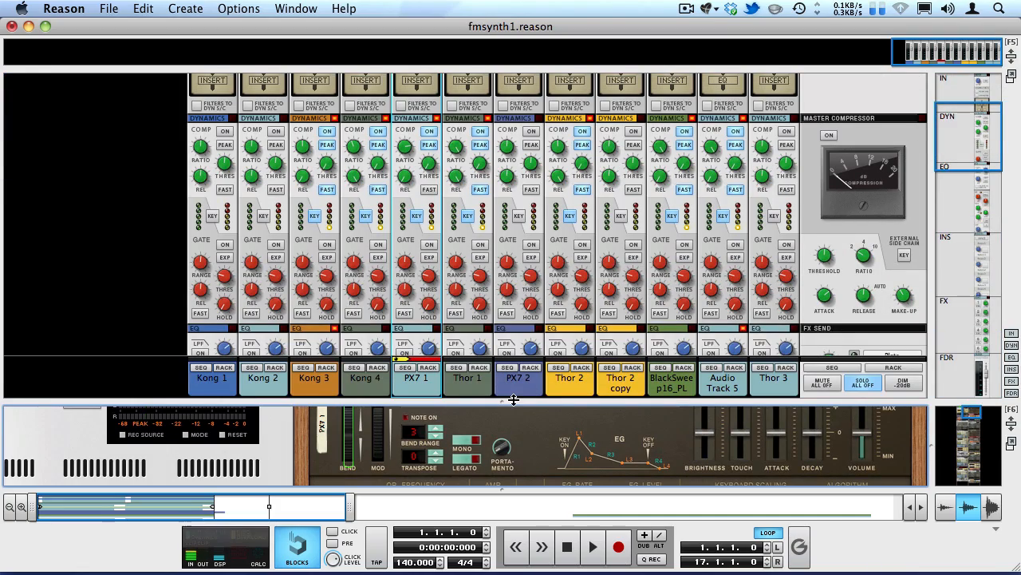
pyautogui.press('F5')
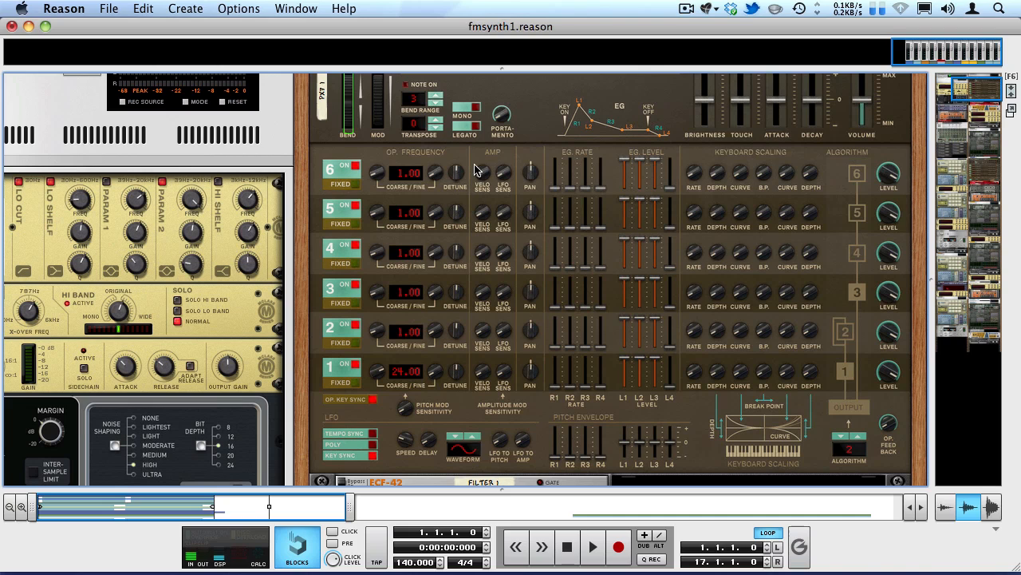
# Compare the PX7 sound during playback with operator 1's coarse frequency at 1 and back at 24.
pyautogui.moveTo(477, 170)
pyautogui.moveTo(375, 372); pyautogui.dragTo(368, 520)
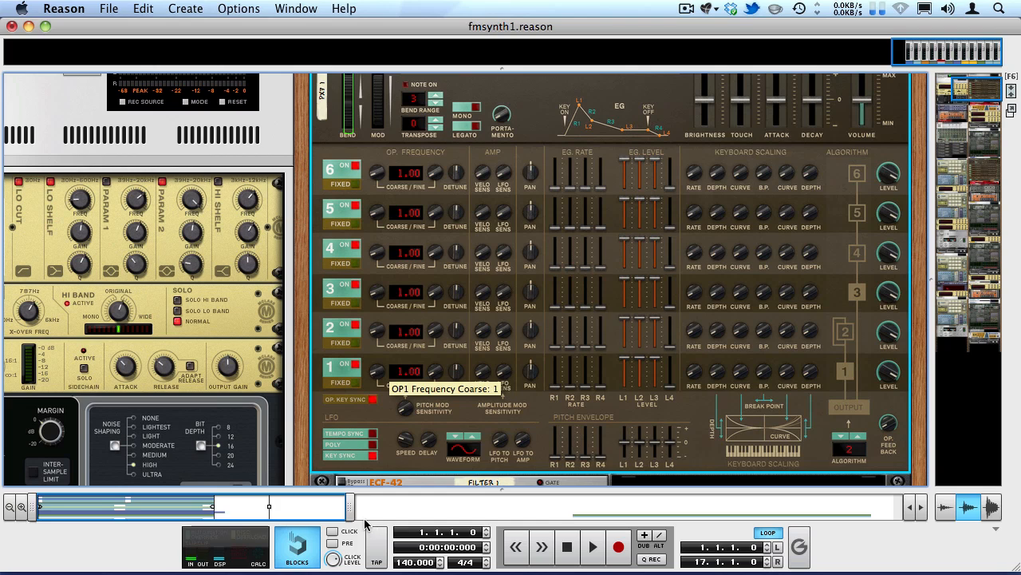
pyautogui.press('space')
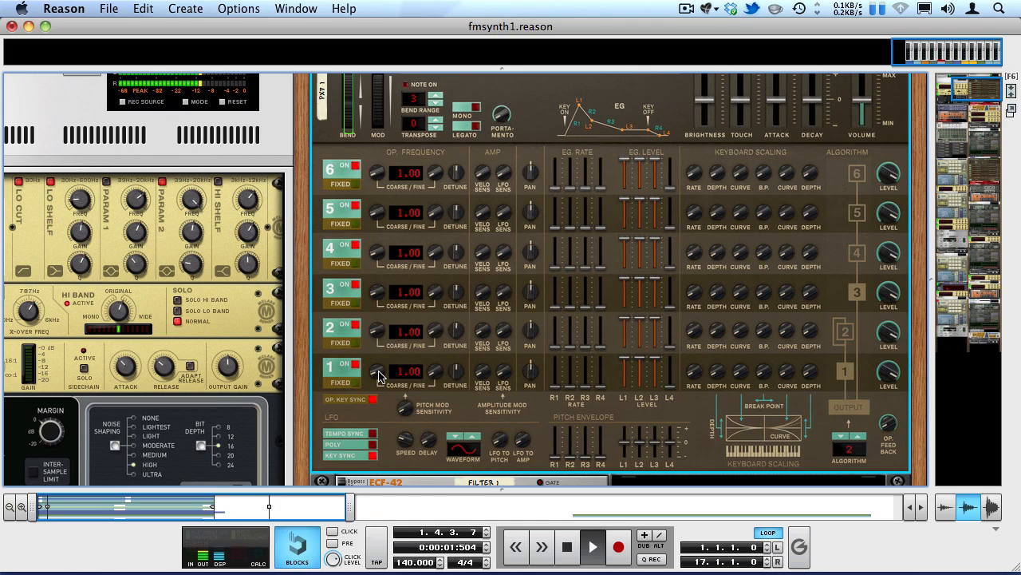
pyautogui.moveTo(379, 375); pyautogui.dragTo(293, 228)
pyautogui.press('space')
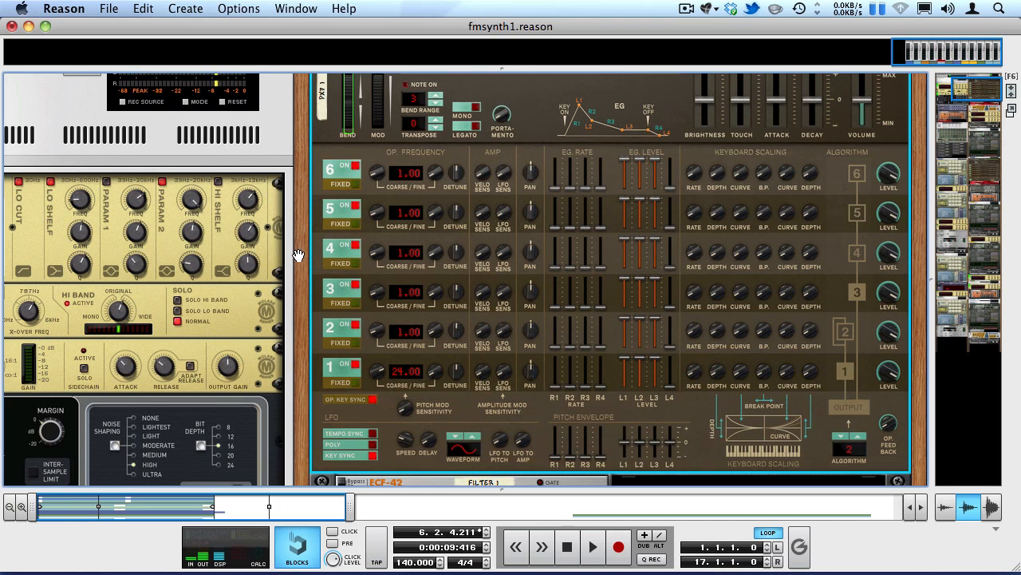
pyautogui.hotkey('shift', 'Return')
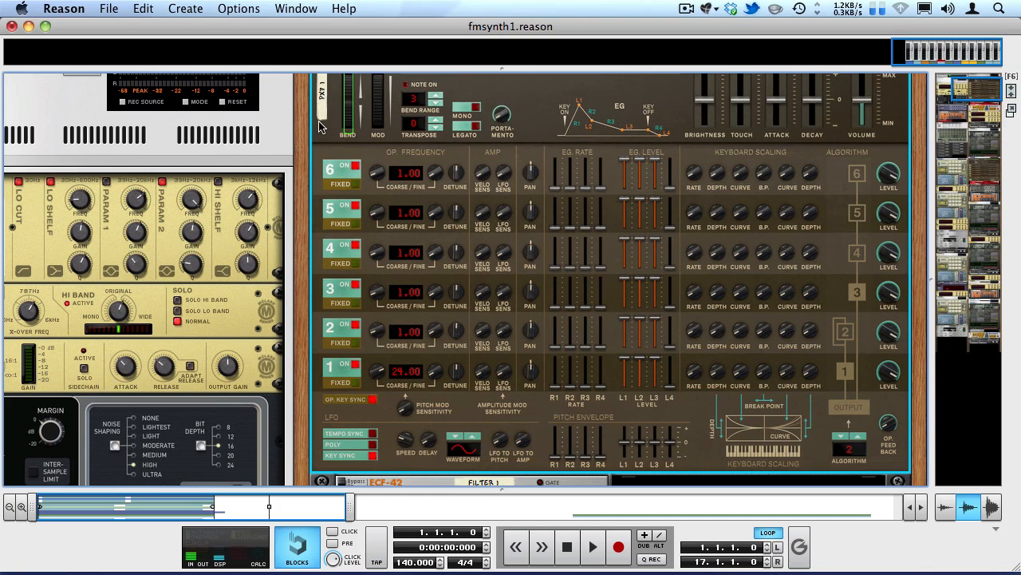
# Switch the ECF-42 filter below the PX7 from bypass to on and return the song position to the start.
pyautogui.press('space')
pyautogui.scroll(-5, 583, 187)
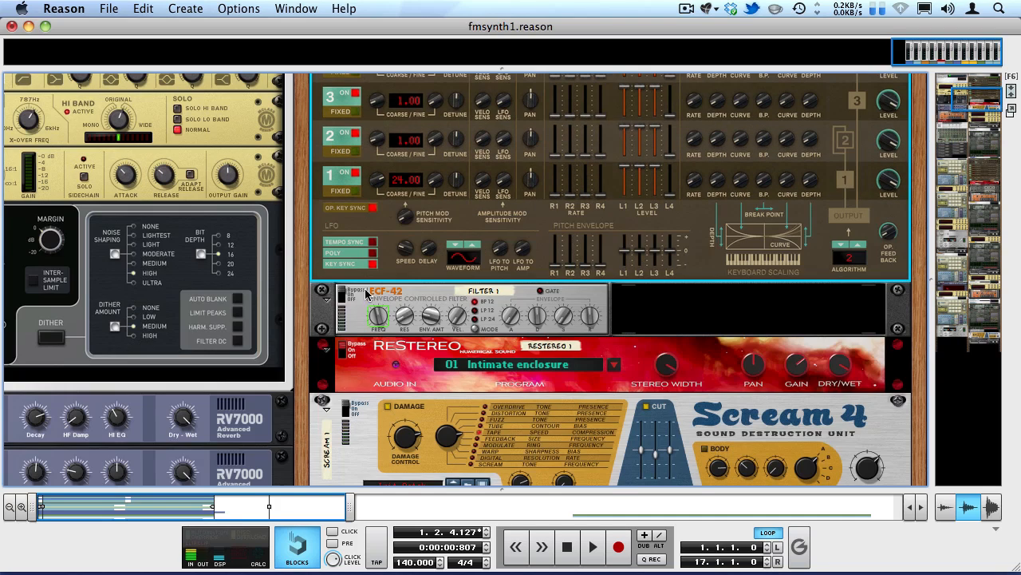
pyautogui.click(344, 295)
pyautogui.click(344, 294)
pyautogui.hotkey('shift', 'Return')
pyautogui.hotkey('shift', 'Return')
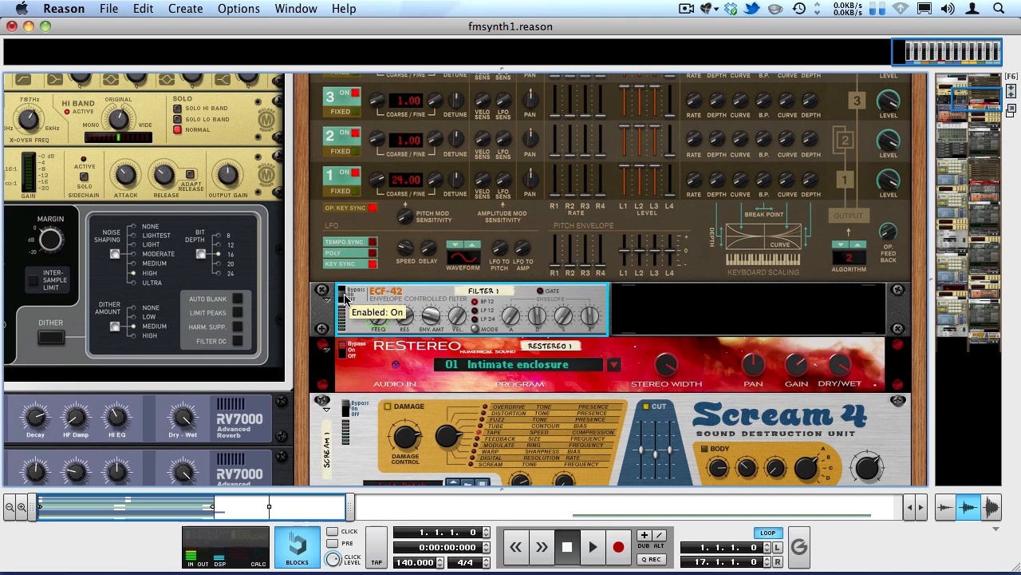
# Play the filtered PX7 from the start and open the Filter 1 Frequency automation clip at bar 3 in the sequencer.
pyautogui.scroll(3, 542, 299)
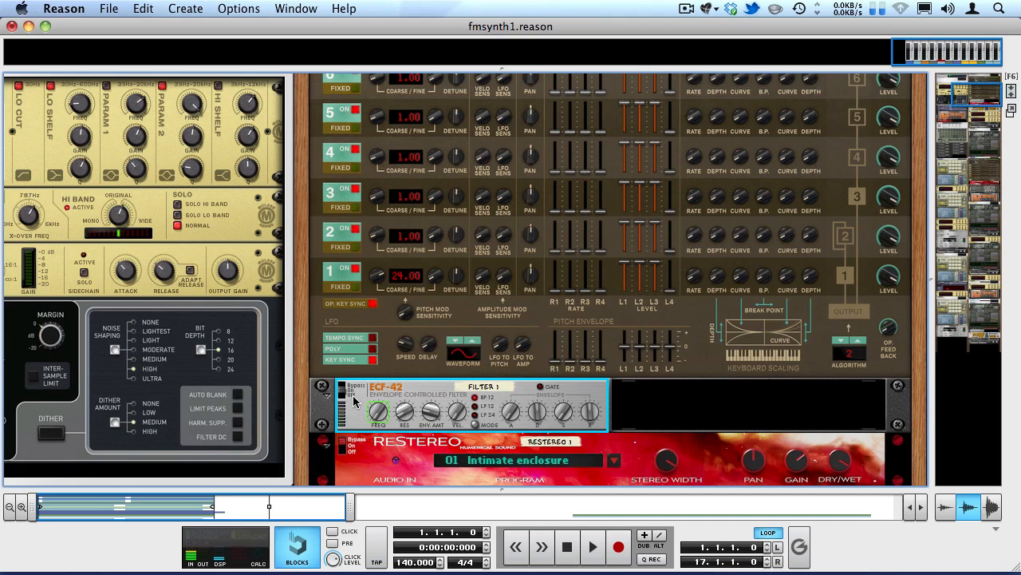
pyautogui.hotkey('shift', 'Return')
pyautogui.press('space')
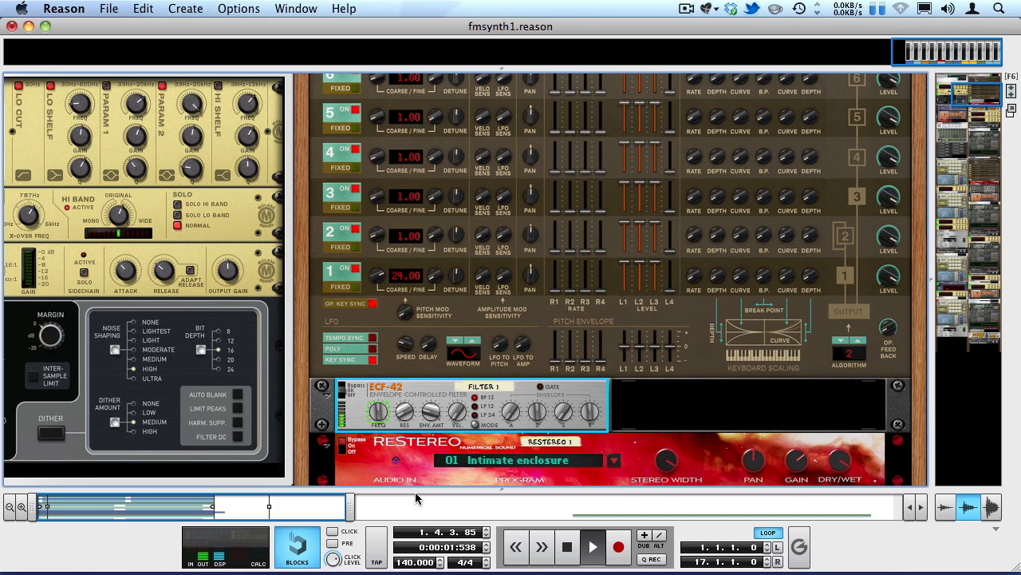
pyautogui.press('F7')
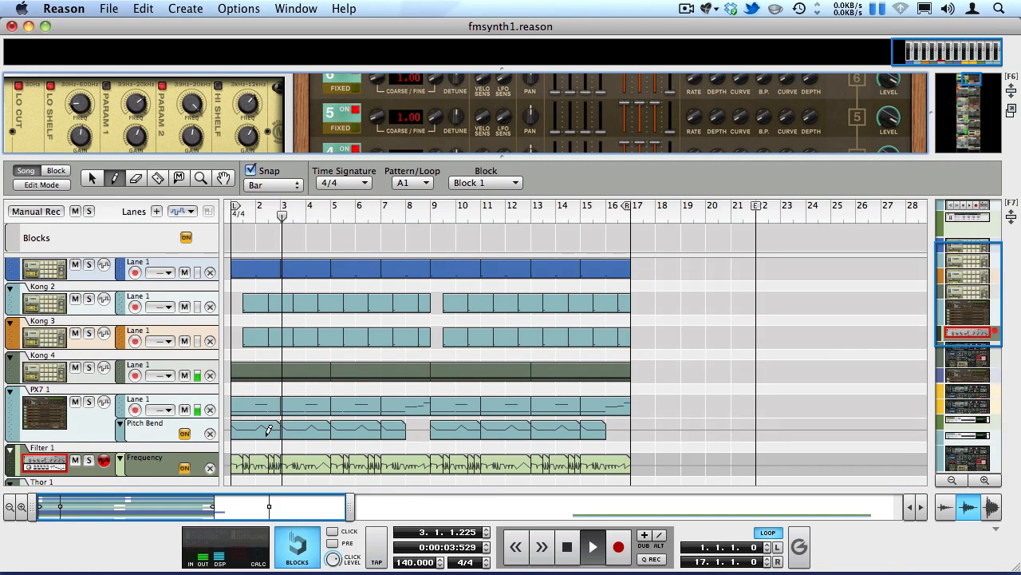
pyautogui.press('q')
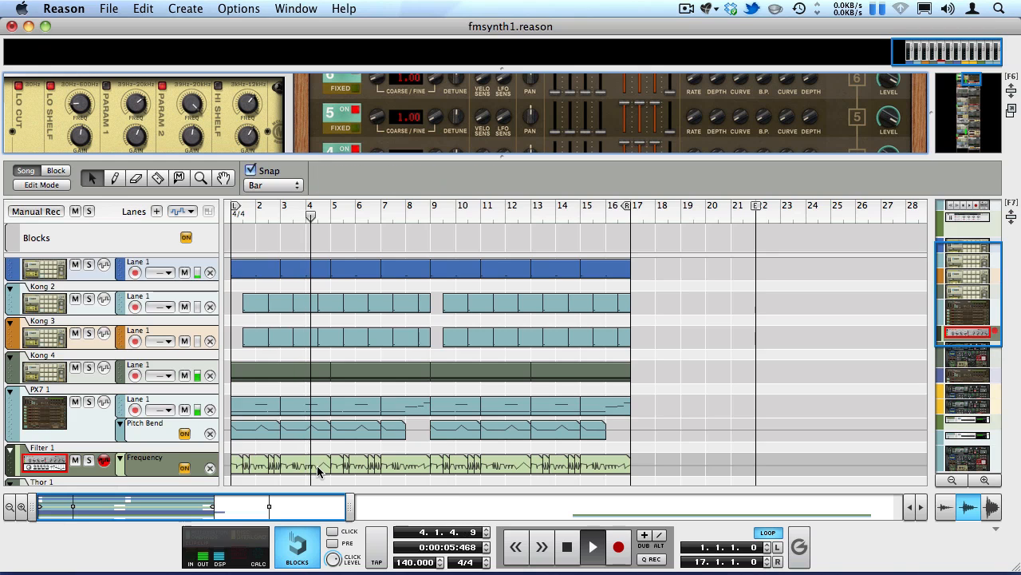
pyautogui.doubleClick(317, 466)
pyautogui.scroll(-4, 379, 321)
pyautogui.press('space')
# Play the Filter 1 Frequency automation clip from bar 3, and return to the song start and the rack.
pyautogui.click(281, 210)
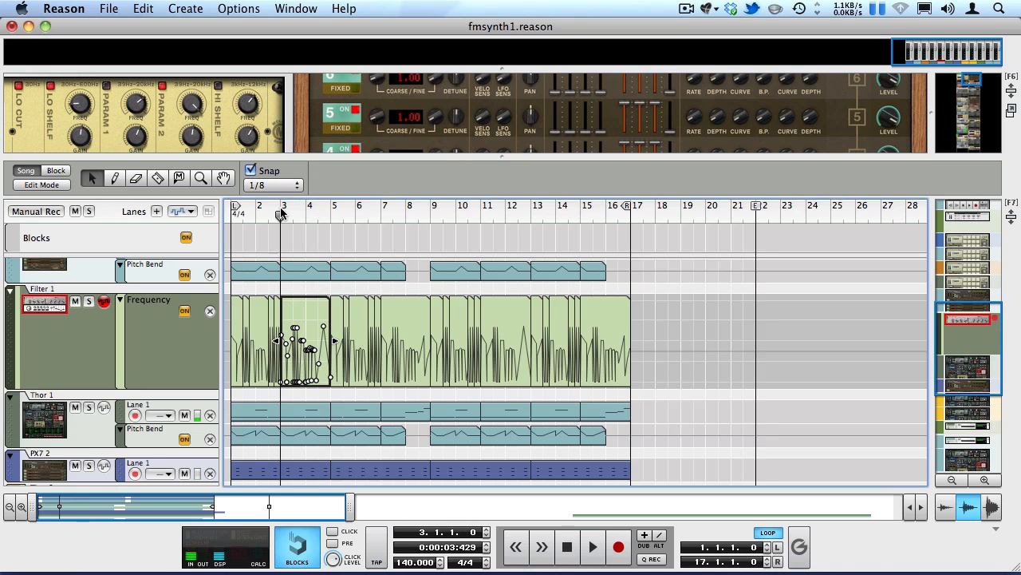
pyautogui.scroll(10, 336, 314)
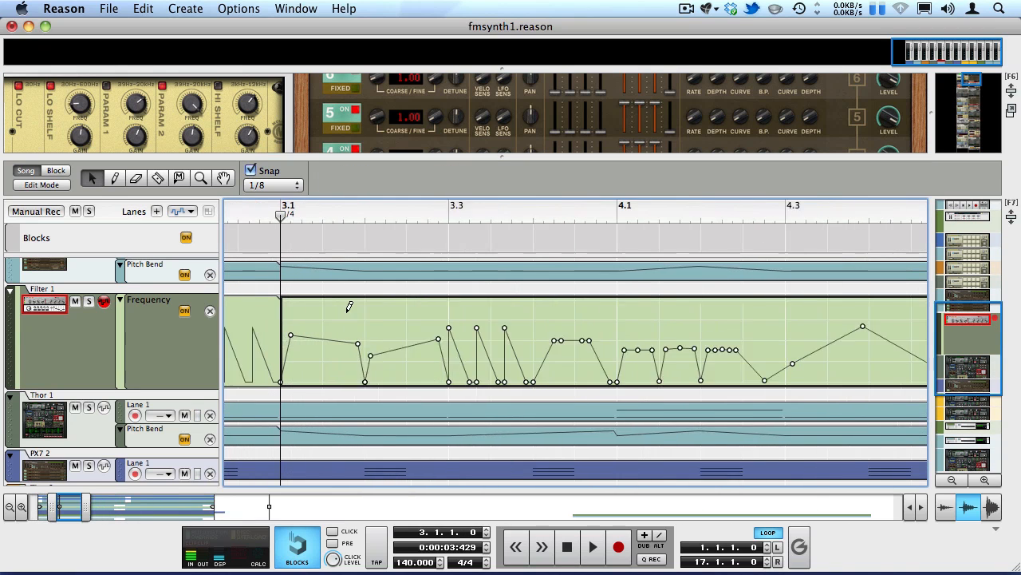
pyautogui.scroll(-2, 344, 303)
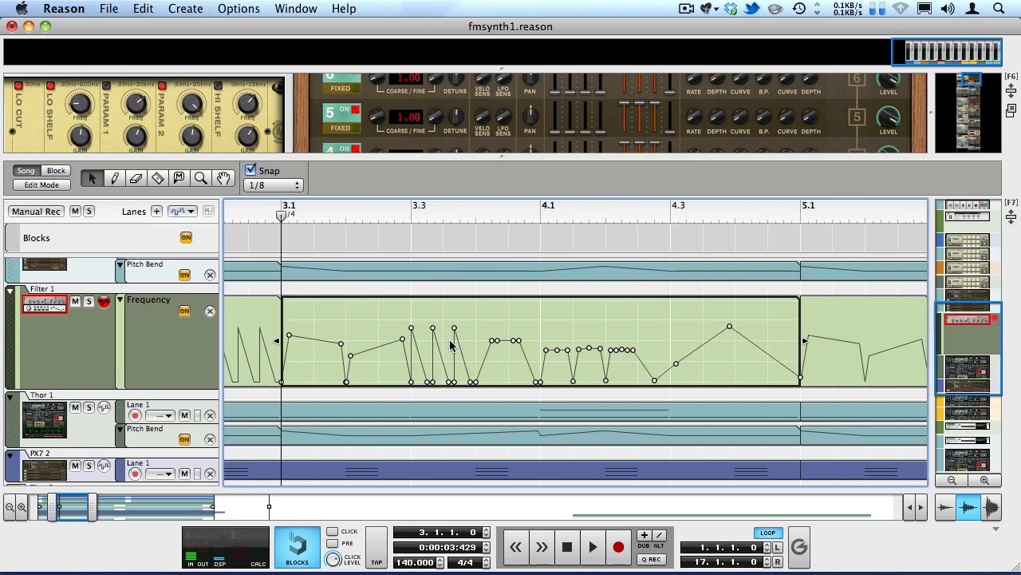
pyautogui.press('space')
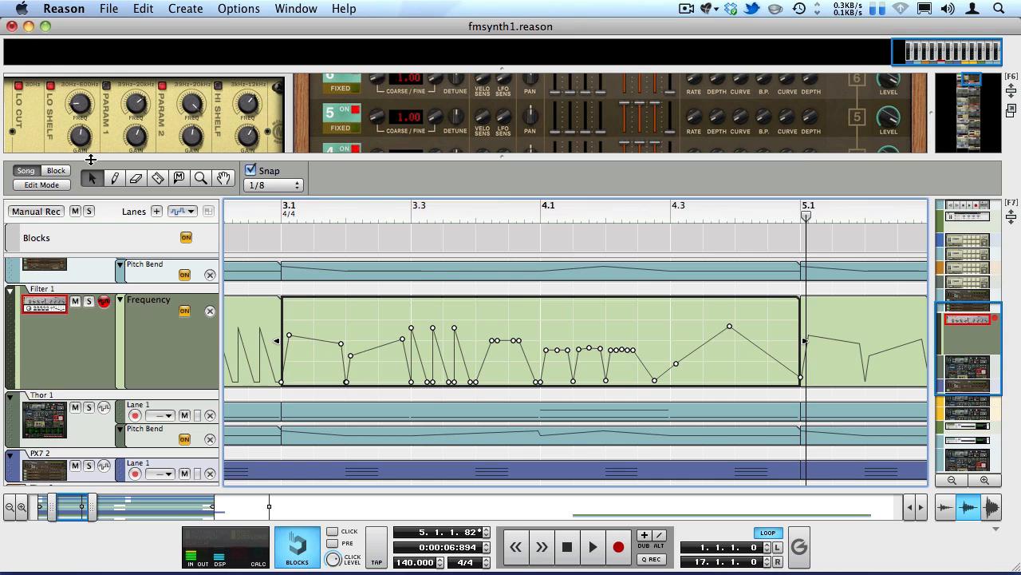
pyautogui.hotkey('shift', 'Return')
pyautogui.hotkey('shift', 'Return')
pyautogui.press('F6')
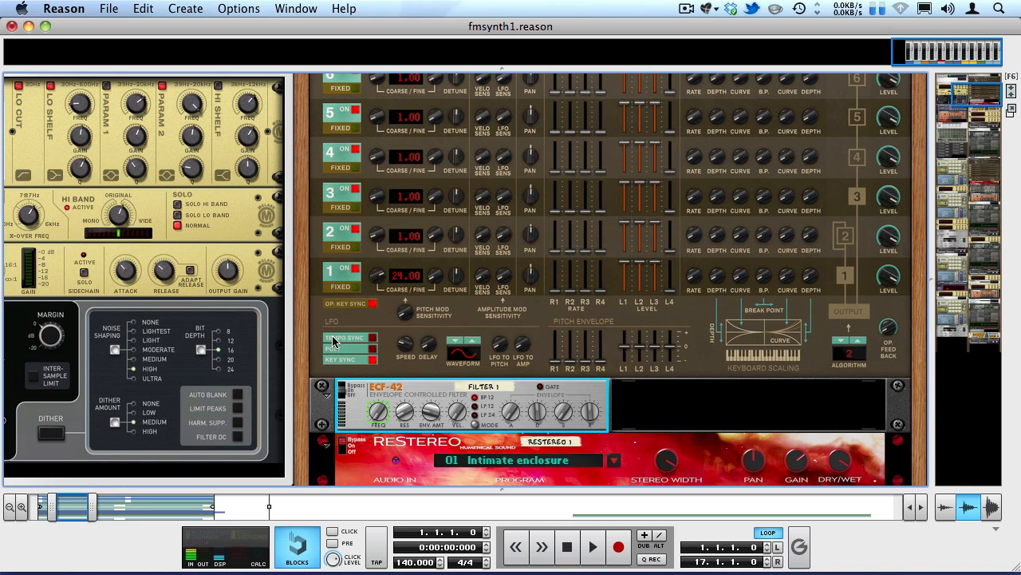
# Raise the ECF-42 filter's resonance and return the song position to the start.
pyautogui.scroll(-5, 332, 338)
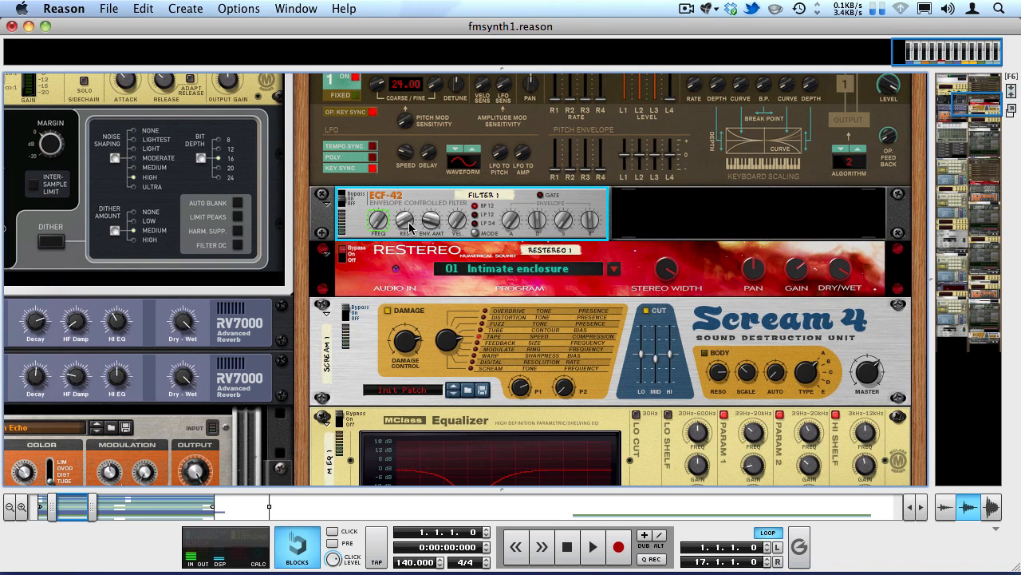
pyautogui.moveTo(410, 223); pyautogui.dragTo(354, 124)
pyautogui.hotkey('shift', 'Return')
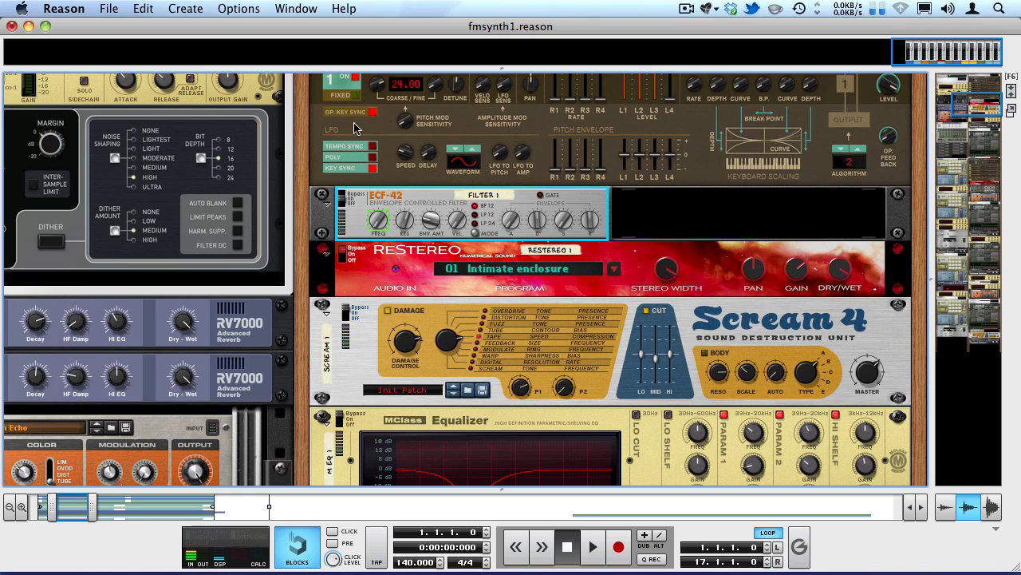
# Play the PX7 from the song start and raise the ECF-42 filter's resonance to about 92 during playback.
pyautogui.press('space')
pyautogui.moveTo(407, 223)
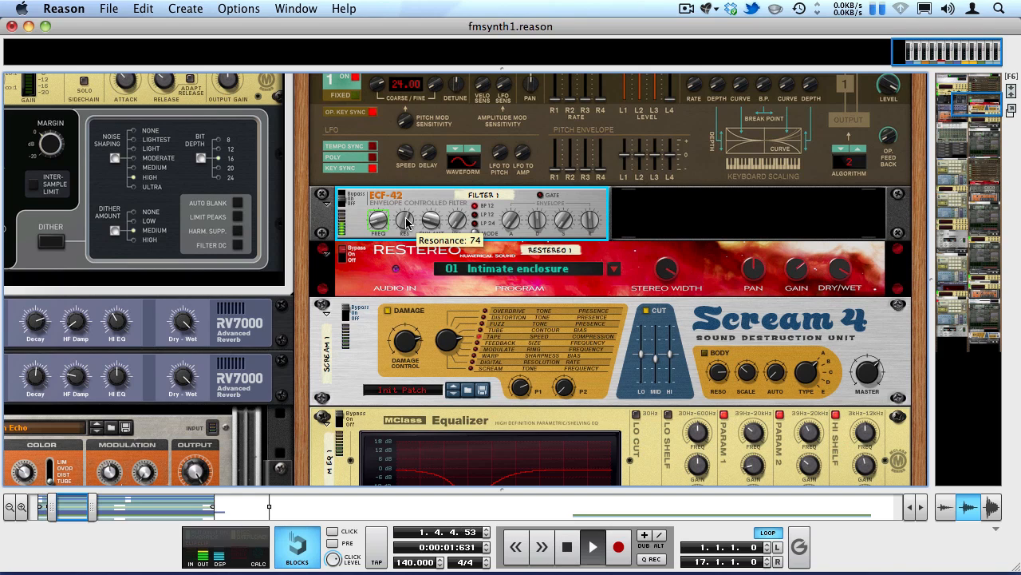
pyautogui.moveTo(407, 222); pyautogui.dragTo(375, 194)
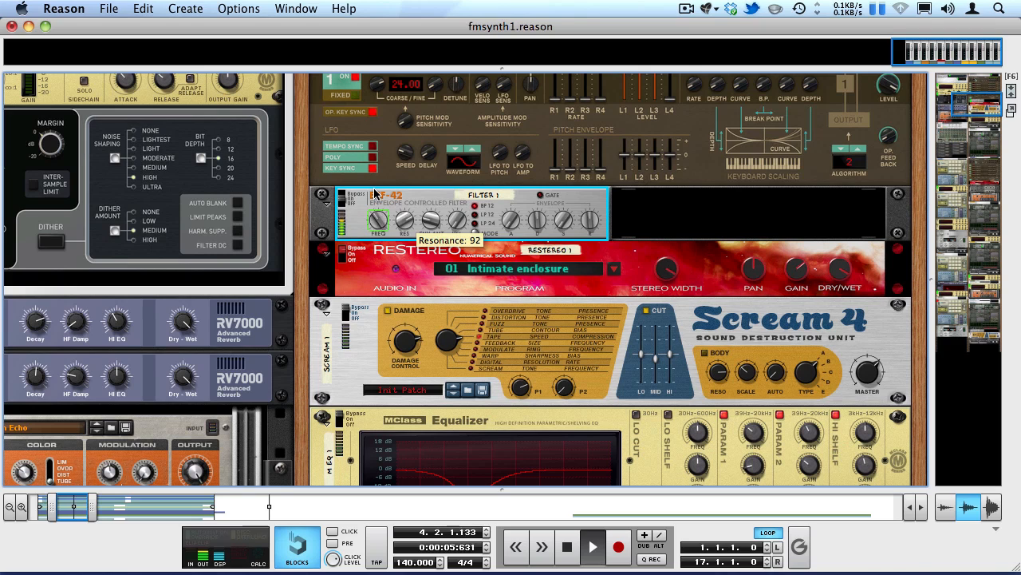
pyautogui.press('space')
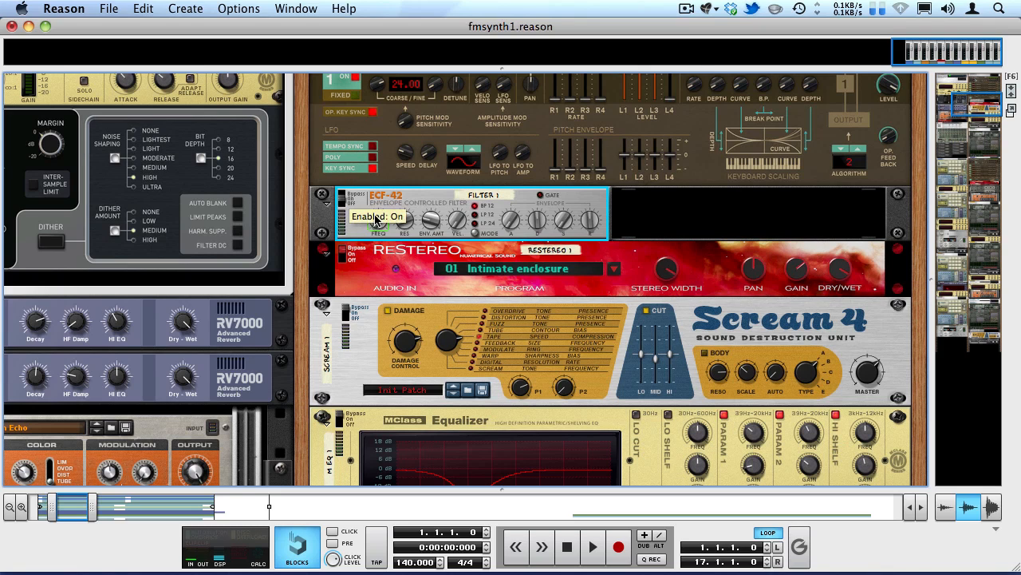
# Switch the ReStereo unit on and audition the PX7 sound from the song start before and after the change.
pyautogui.click(394, 256)
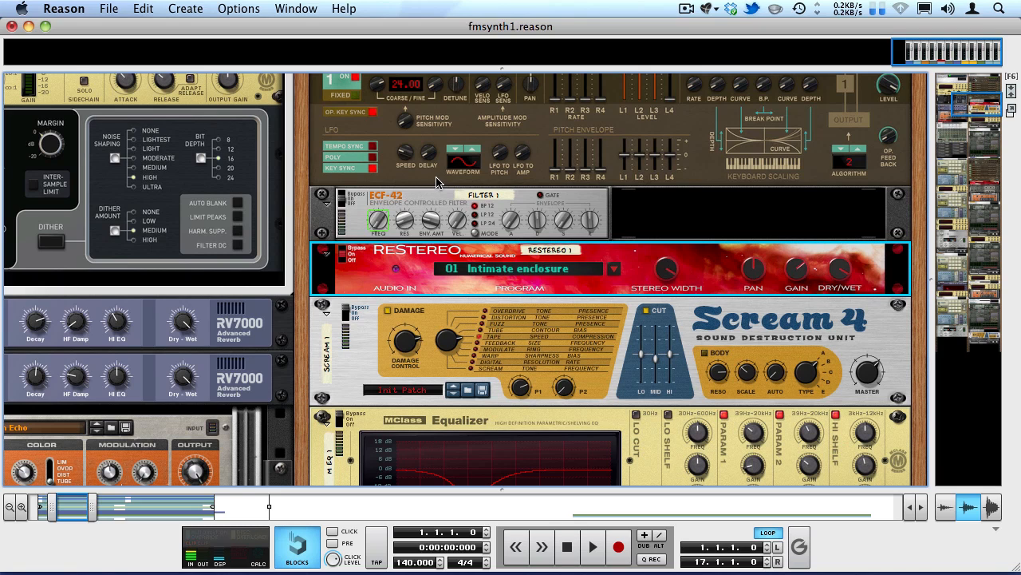
pyautogui.press('space')
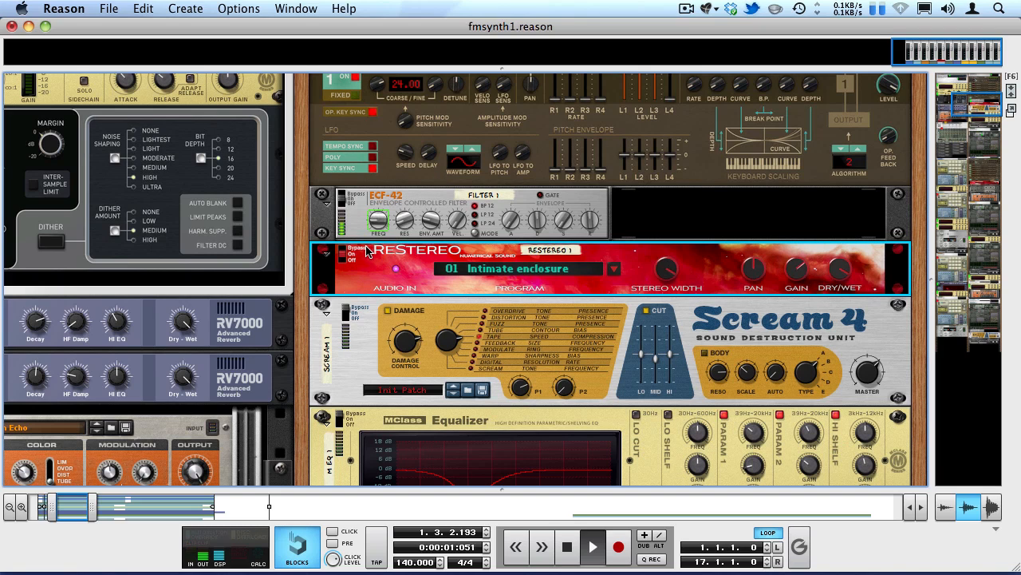
pyautogui.press('space')
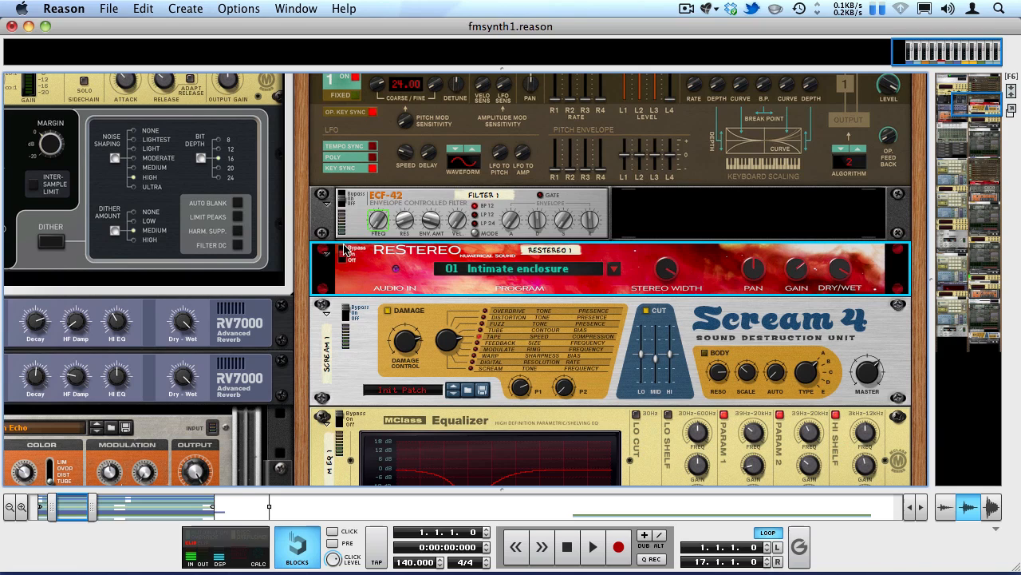
pyautogui.moveTo(344, 248); pyautogui.dragTo(341, 265)
pyautogui.press('space')
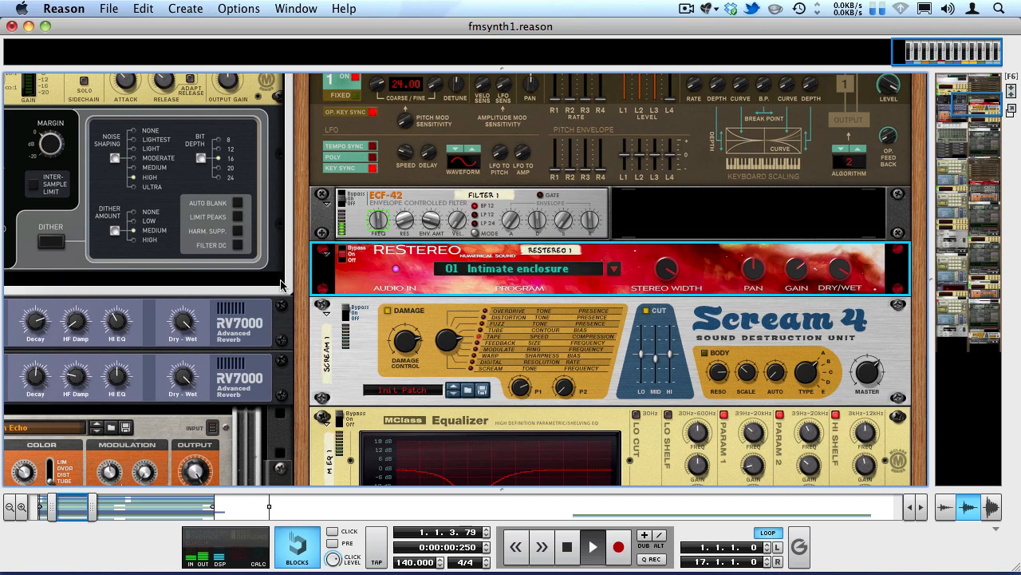
pyautogui.press('space')
pyautogui.hotkey('shift', 'Return')
# Switch the Scream 4 distortion from bypass to on and audition the PX7 through it from the song start.
pyautogui.click(346, 312)
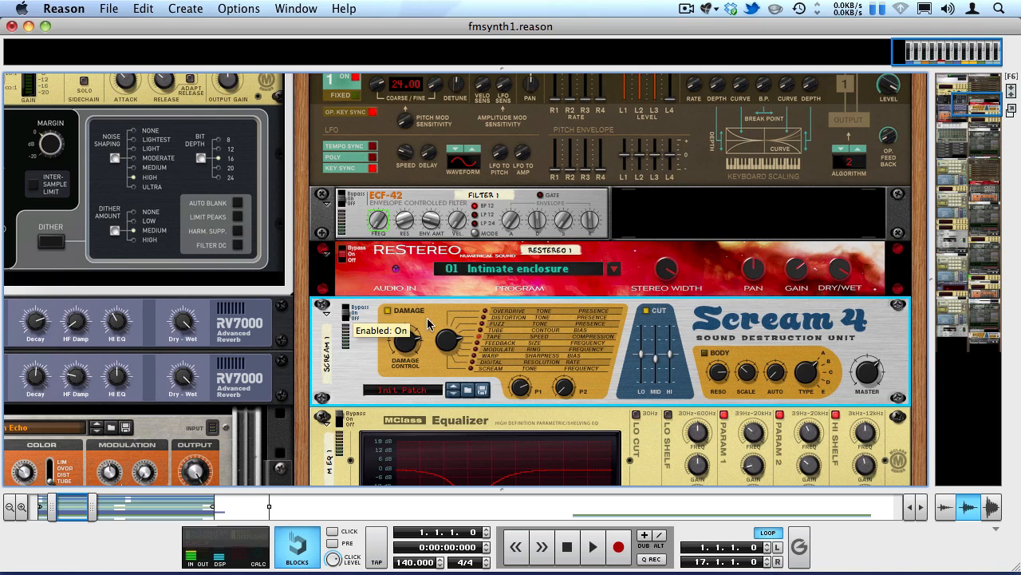
pyautogui.press('space')
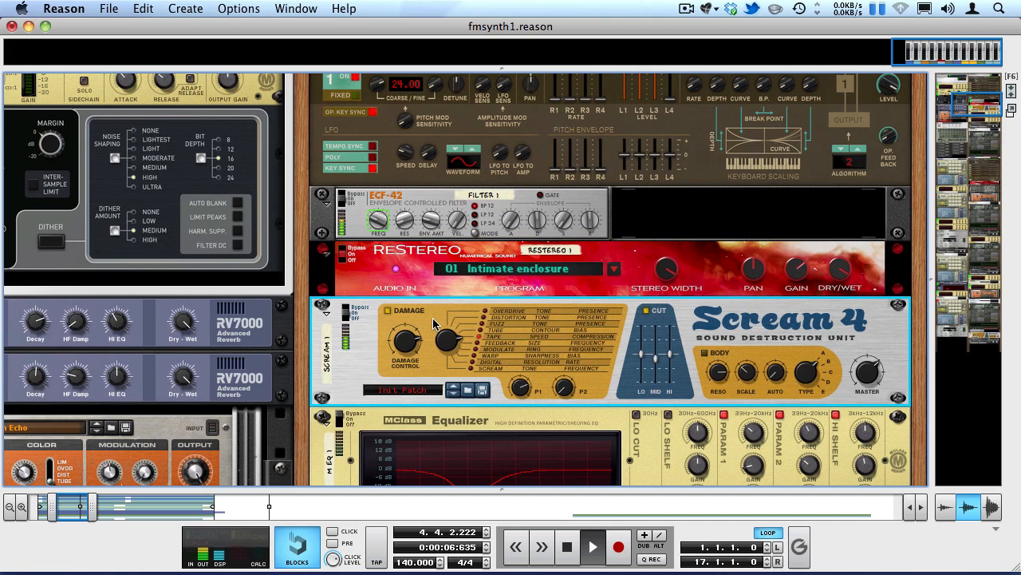
pyautogui.press('space')
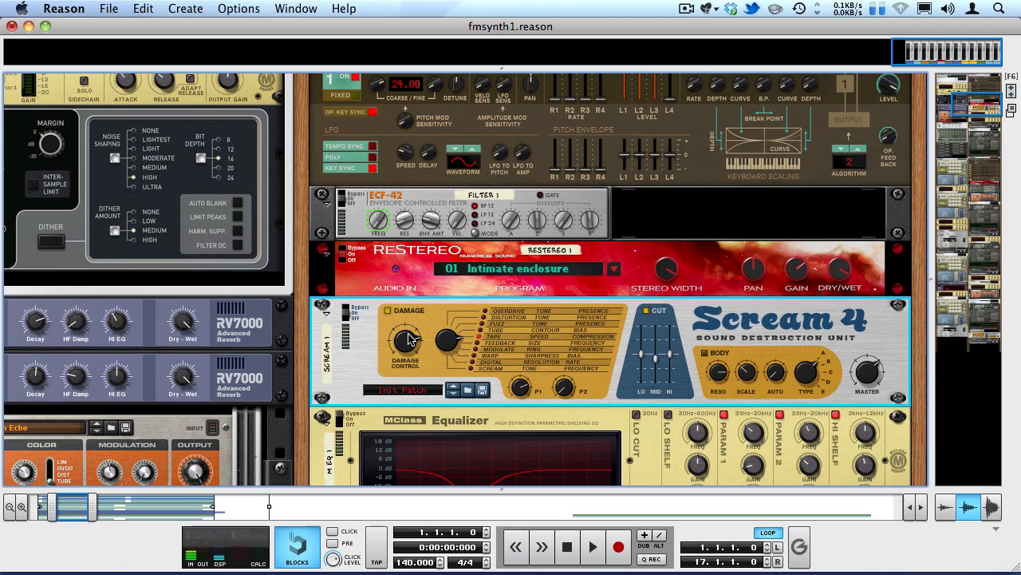
pyautogui.moveTo(409, 334)
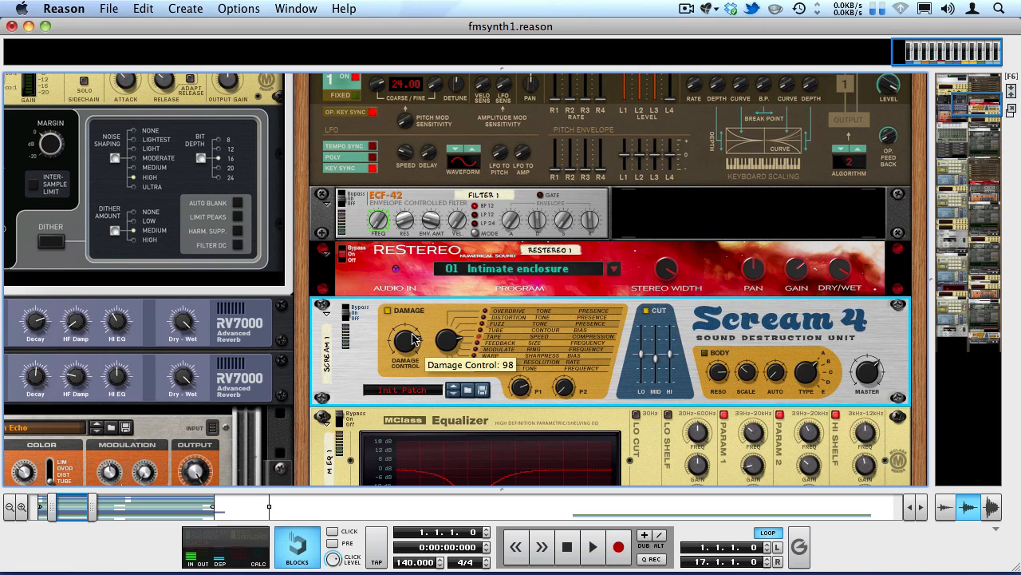
pyautogui.press('space')
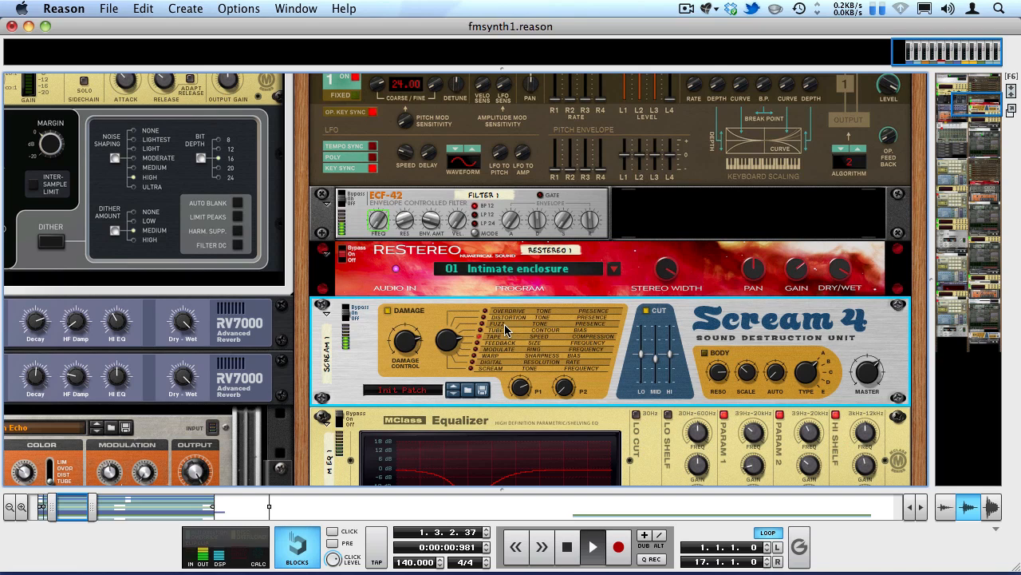
pyautogui.press('space')
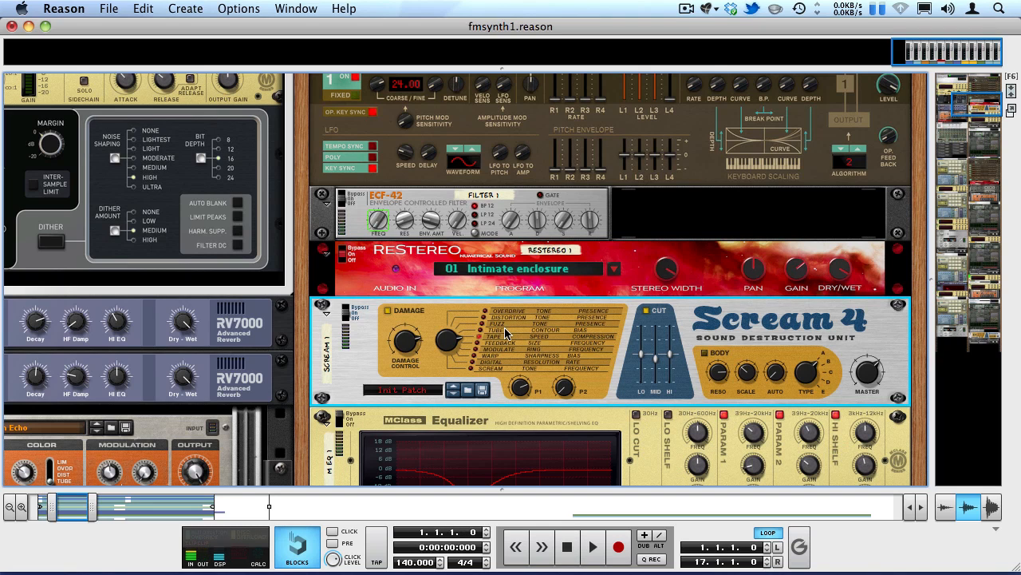
# Audition the Scream 4's Fuzz damage type while sweeping the ECF-42 resonance, switch back to Tape, and return to the song start.
pyautogui.scroll(4, 495, 240)
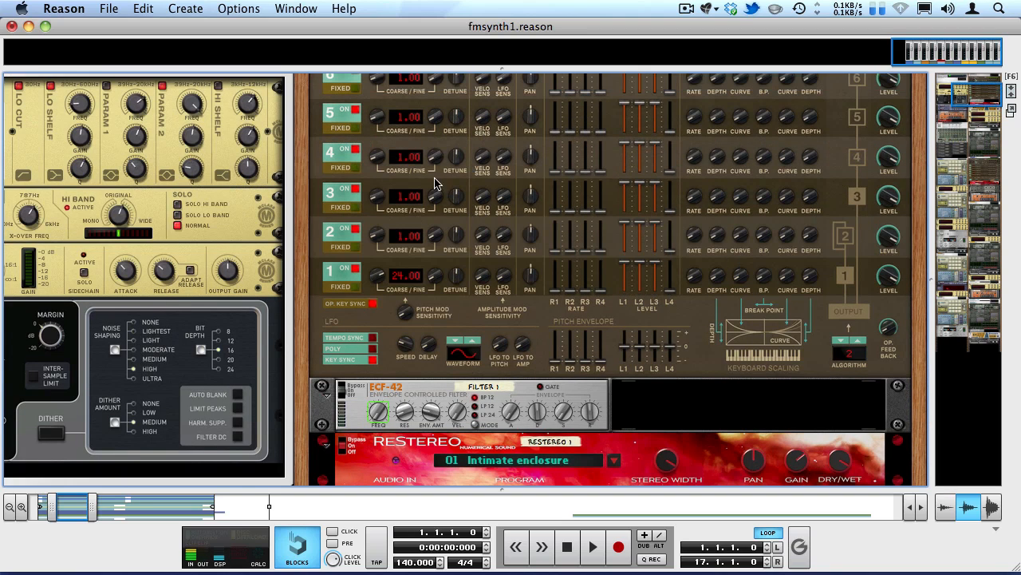
pyautogui.scroll(-4, 585, 248)
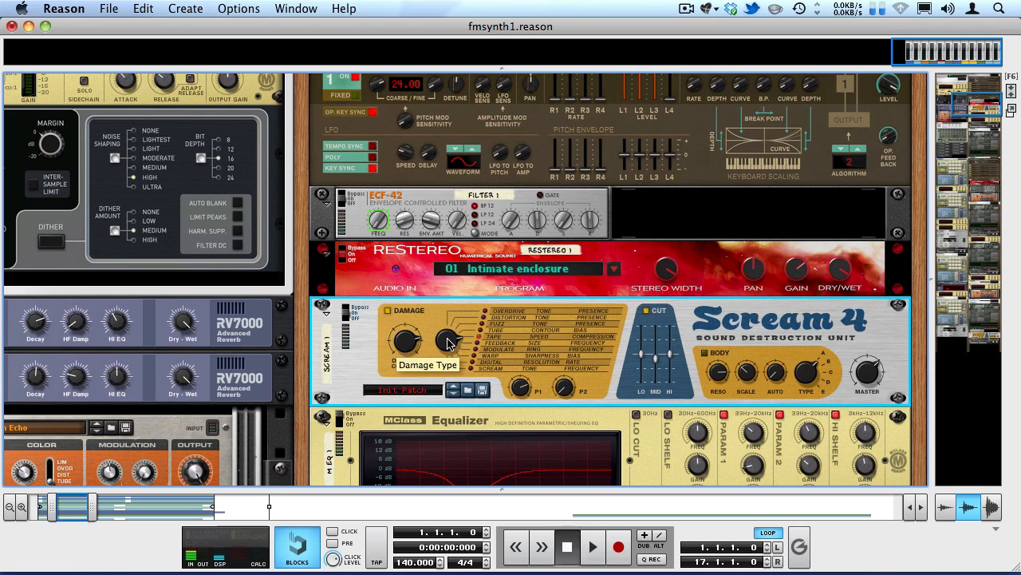
pyautogui.press('space')
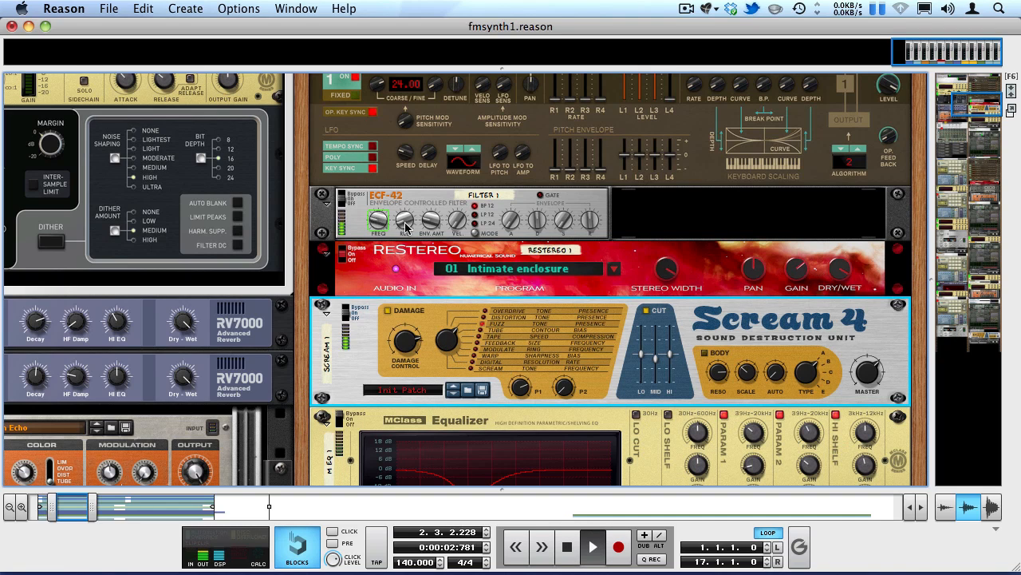
pyautogui.moveTo(406, 227); pyautogui.dragTo(308, 102)
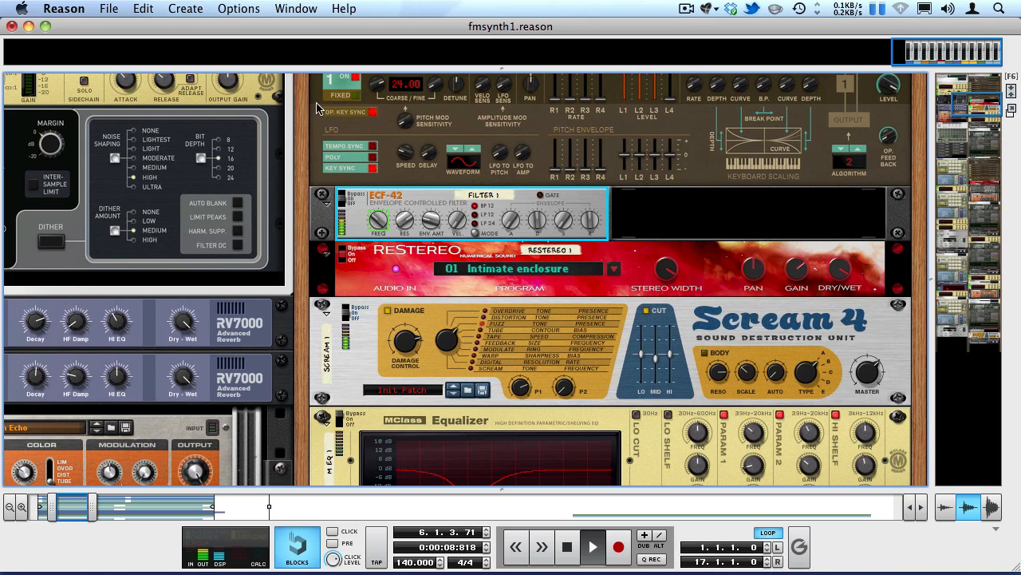
pyautogui.click(501, 342)
pyautogui.click(391, 199)
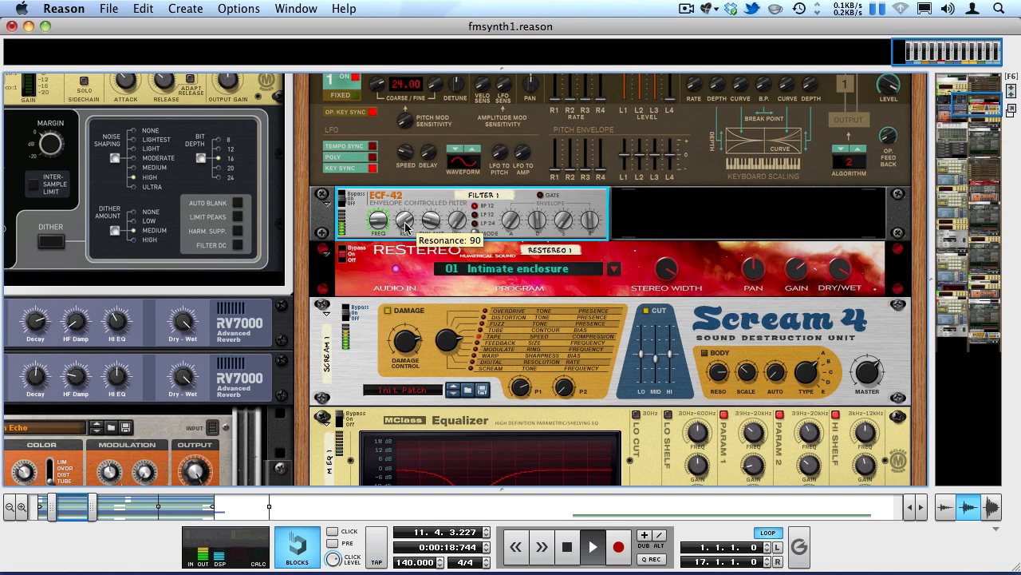
pyautogui.press('space')
pyautogui.press('KP_0')
pyautogui.press('KP_0')
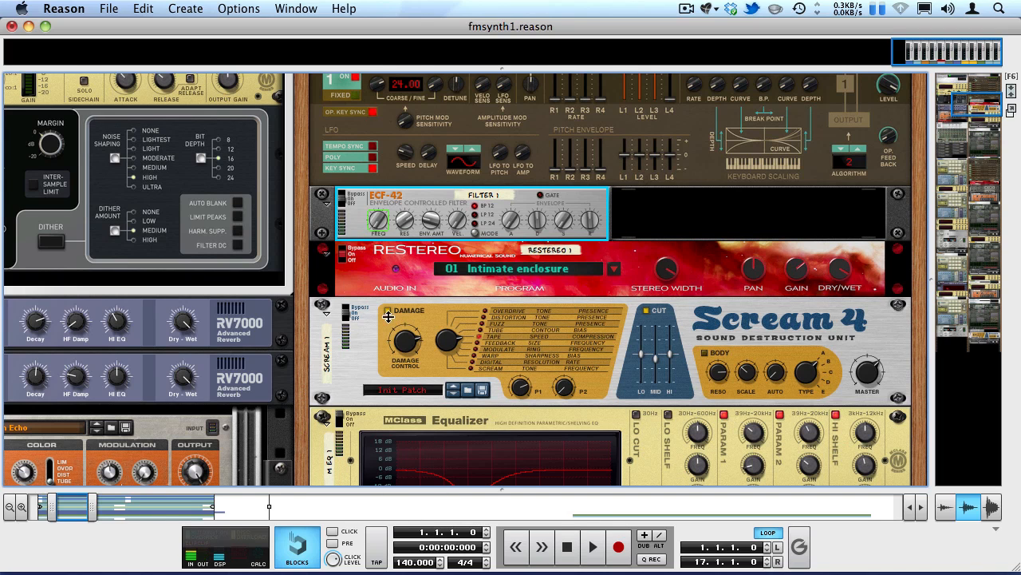
# Show the Filter 1 Frequency automation clip in the sequencer and play it from bar 3.
pyautogui.press('F7')
pyautogui.moveTo(76, 505); pyautogui.dragTo(81, 506)
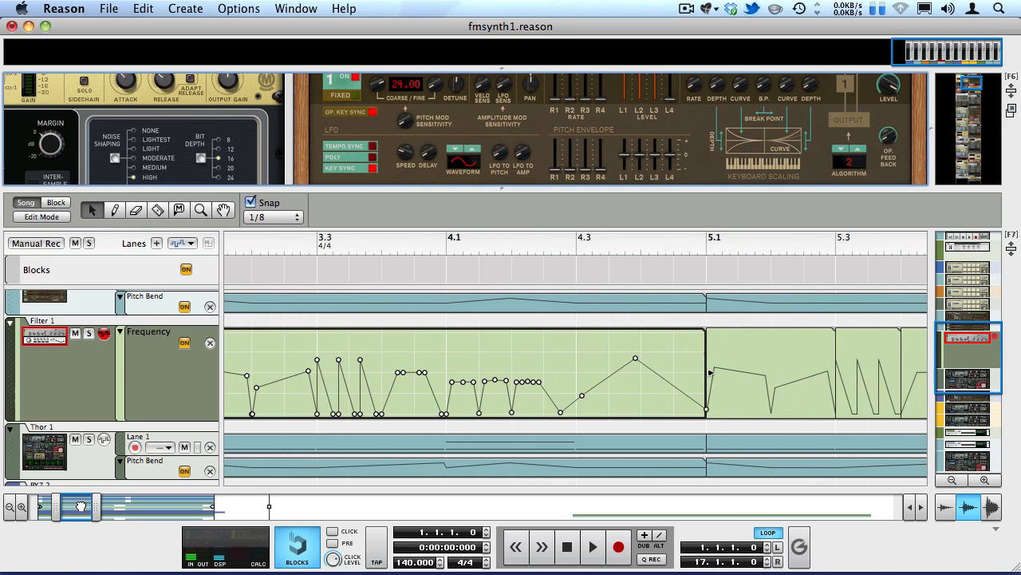
pyautogui.moveTo(343, 242); pyautogui.dragTo(297, 233)
pyautogui.press('space')
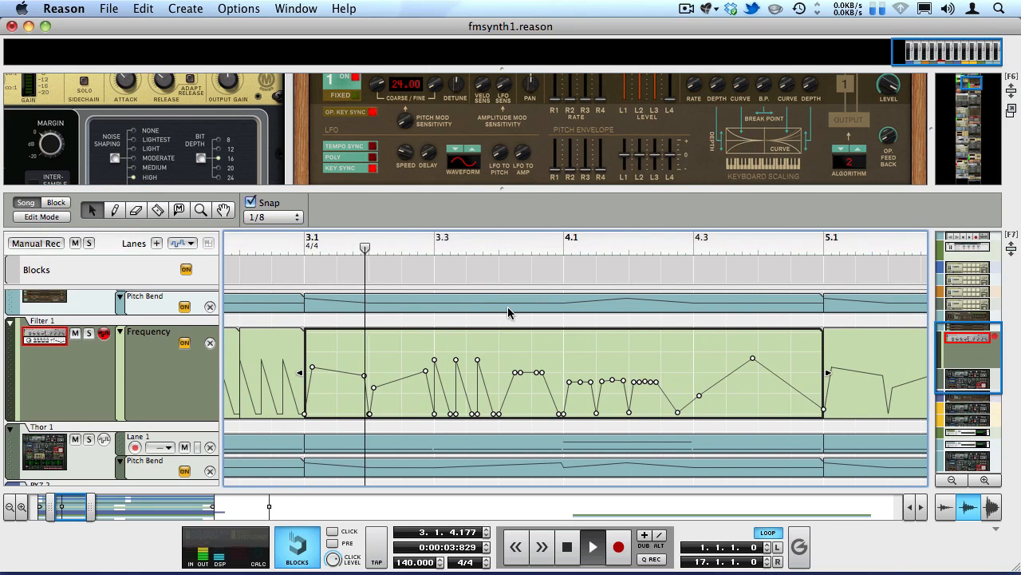
pyautogui.press('space')
# Set the loop from 3.4.1 to 4.1.1 and play the looped beat.
pyautogui.keyDown('alt'); pyautogui.click(501, 244); pyautogui.keyUp('alt')
pyautogui.keyDown('super'); pyautogui.click(568, 243); pyautogui.keyUp('super')
pyautogui.press('space')
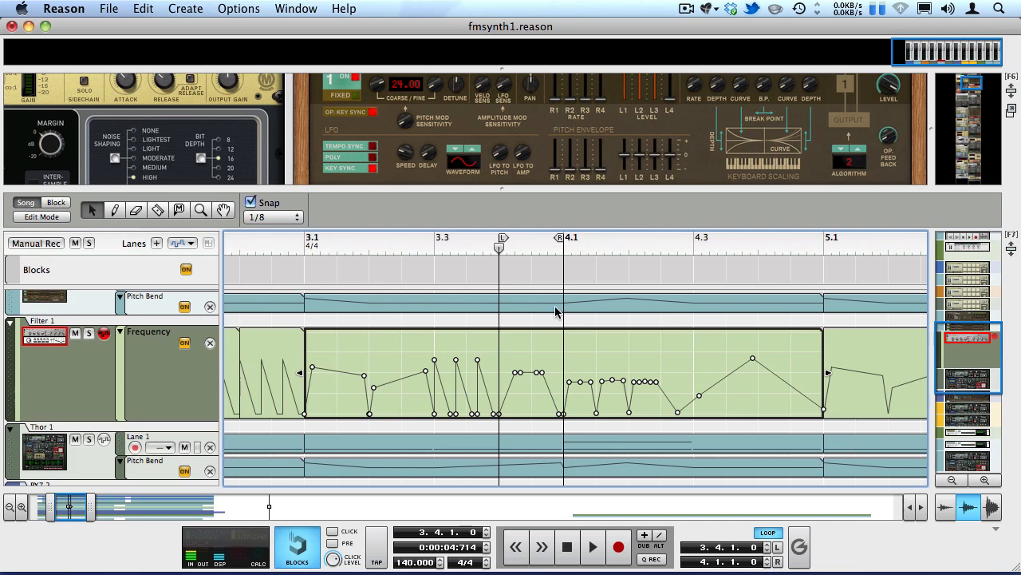
pyautogui.scroll(3, 532, 317)
pyautogui.press('space')
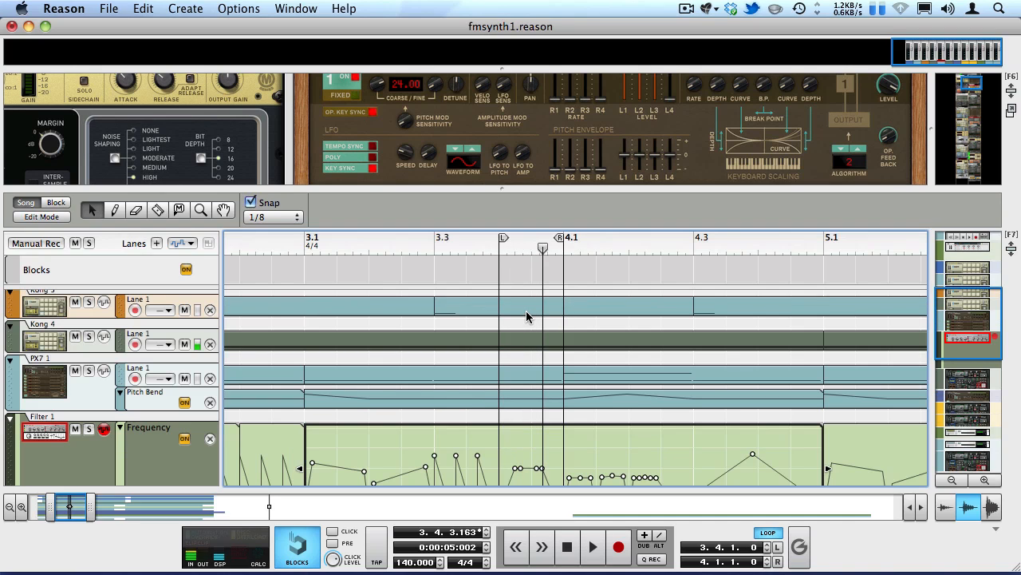
# Shorten the Kong 4 clip that starts at bar 1 to a length of one bar.
pyautogui.click(498, 345)
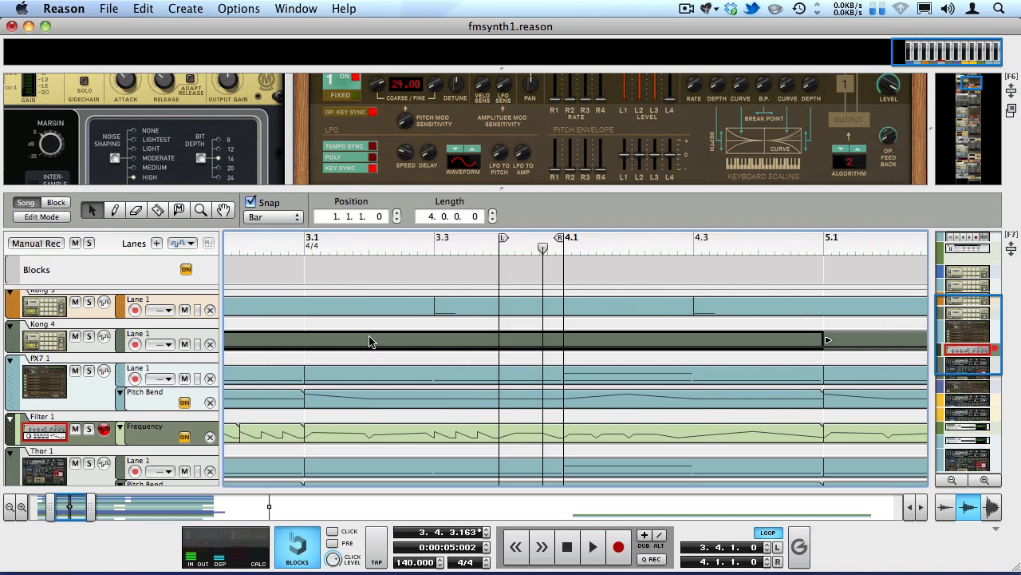
pyautogui.press('g')
pyautogui.press('g')
pyautogui.press('g')
pyautogui.press('g')
pyautogui.press('g')
pyautogui.press('g')
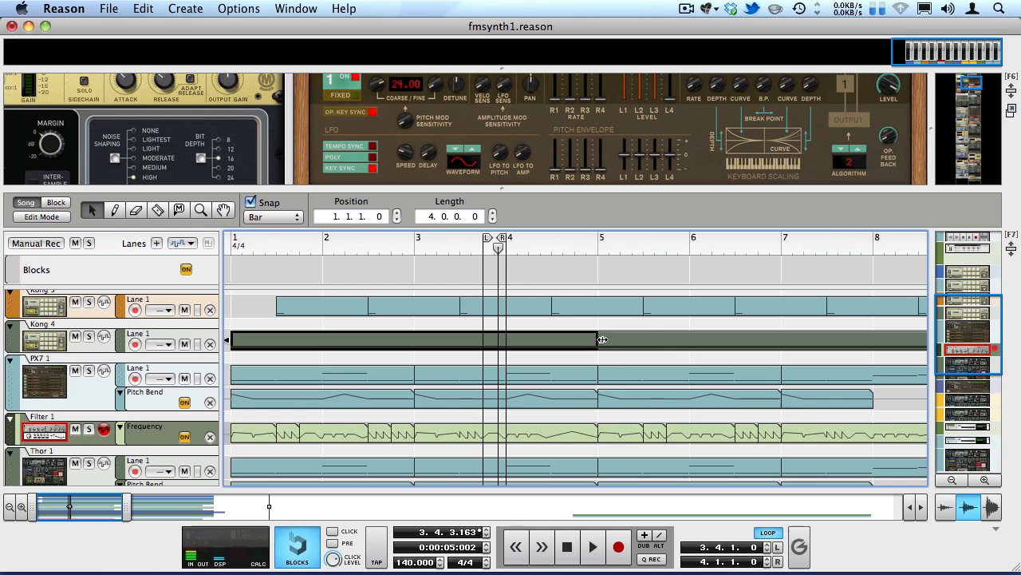
pyautogui.moveTo(606, 338); pyautogui.dragTo(261, 339)
# With snap at 1/4, shorten the Kong 4 clip to one beat and place a copy at 3.4.1 in the loop.
pyautogui.click(273, 217)
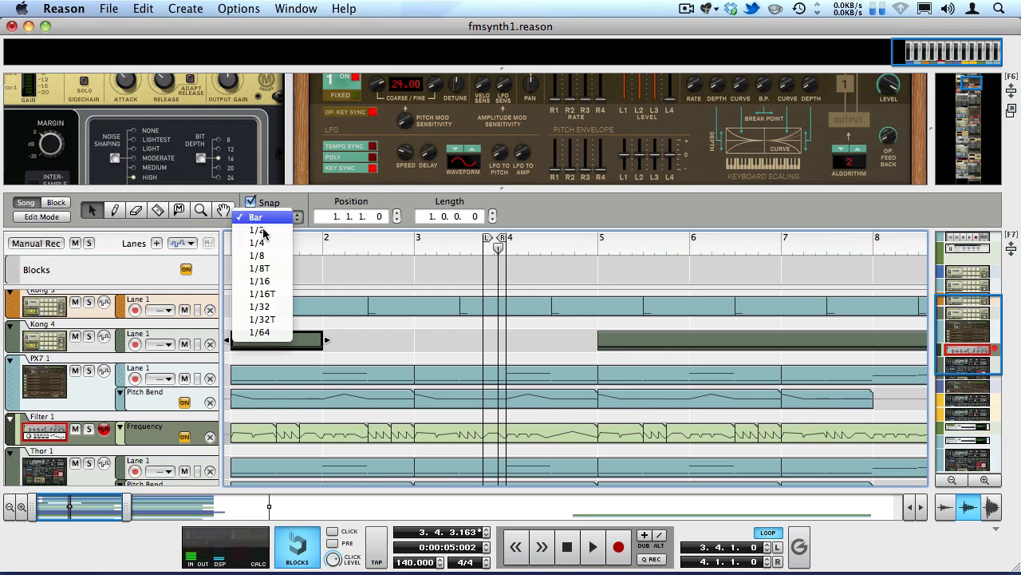
pyautogui.click(257, 241)
pyautogui.moveTo(328, 342); pyautogui.dragTo(494, 343)
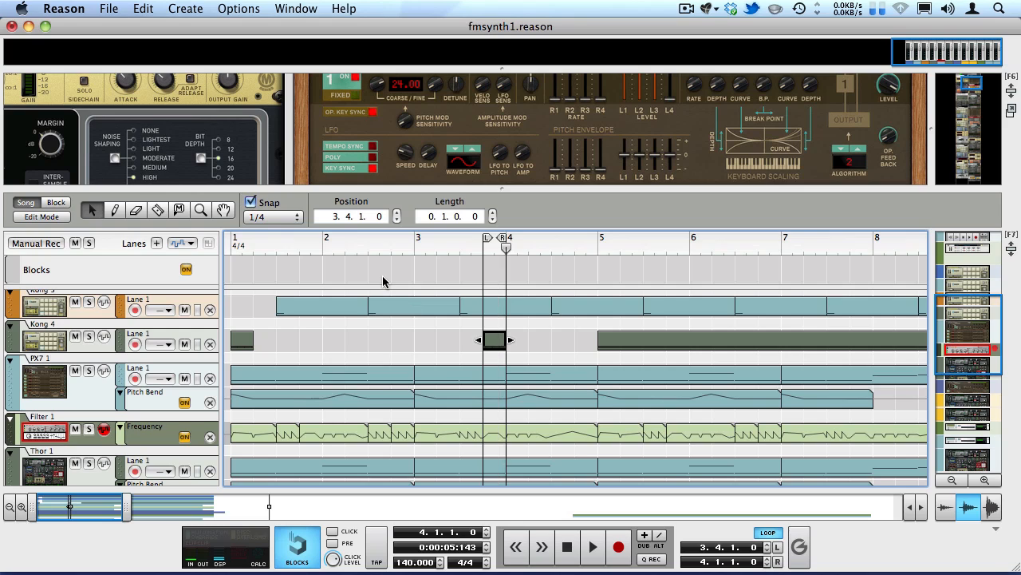
pyautogui.press('space')
pyautogui.press('space')
# Trim the PX7 note clip at bar 3 to the one looped beat at 3.4.1 and play the loop.
pyautogui.click(493, 376)
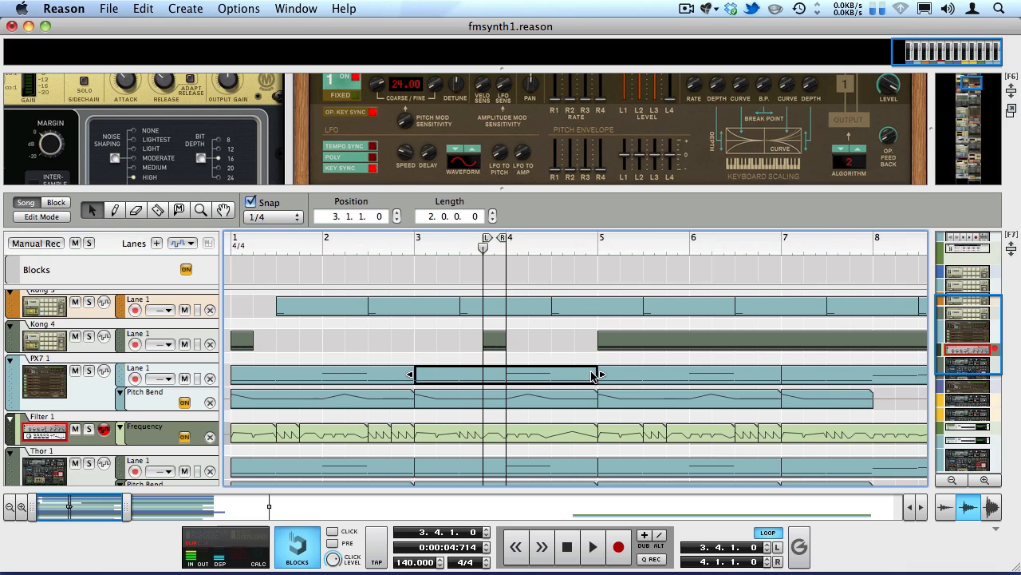
pyautogui.moveTo(601, 373); pyautogui.dragTo(491, 369)
pyautogui.press('space')
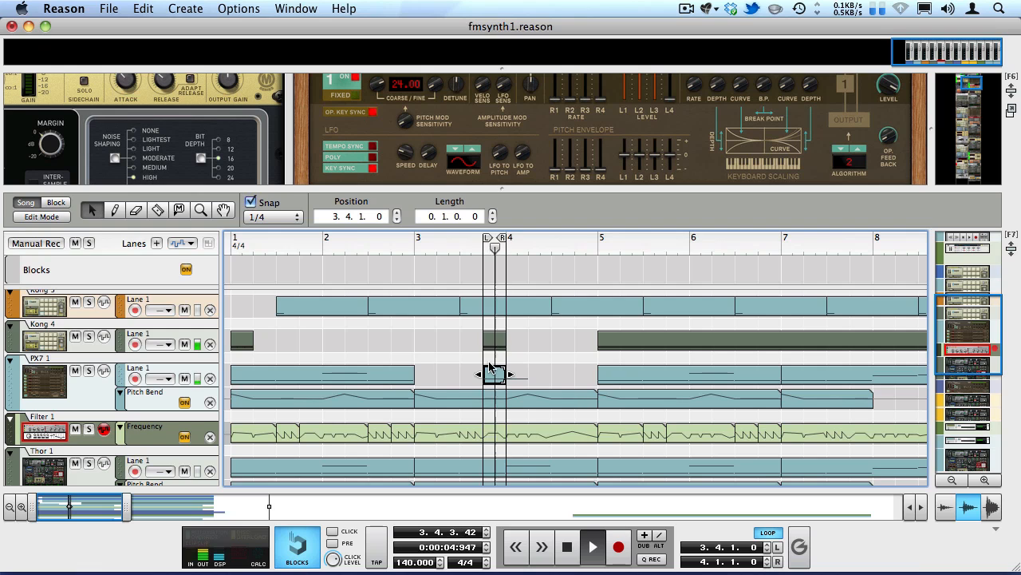
# Return to the full rack view and sweep the ECF-42 filter's resonance while the one-beat loop plays.
pyautogui.moveTo(427, 189); pyautogui.dragTo(430, 559)
pyautogui.press('KP_0')
pyautogui.press('KP_0')
pyautogui.press('KP_0')
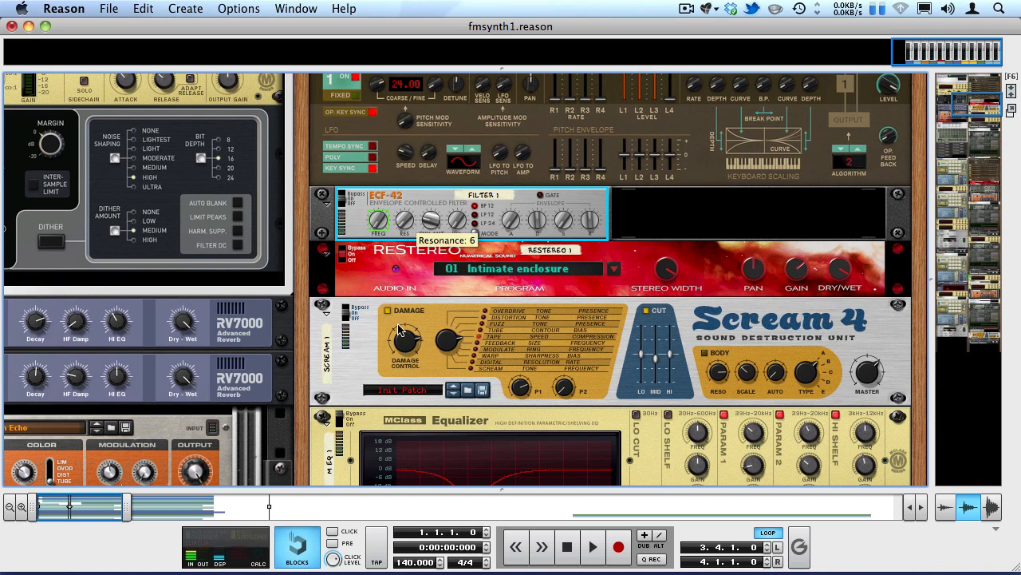
pyautogui.press('space')
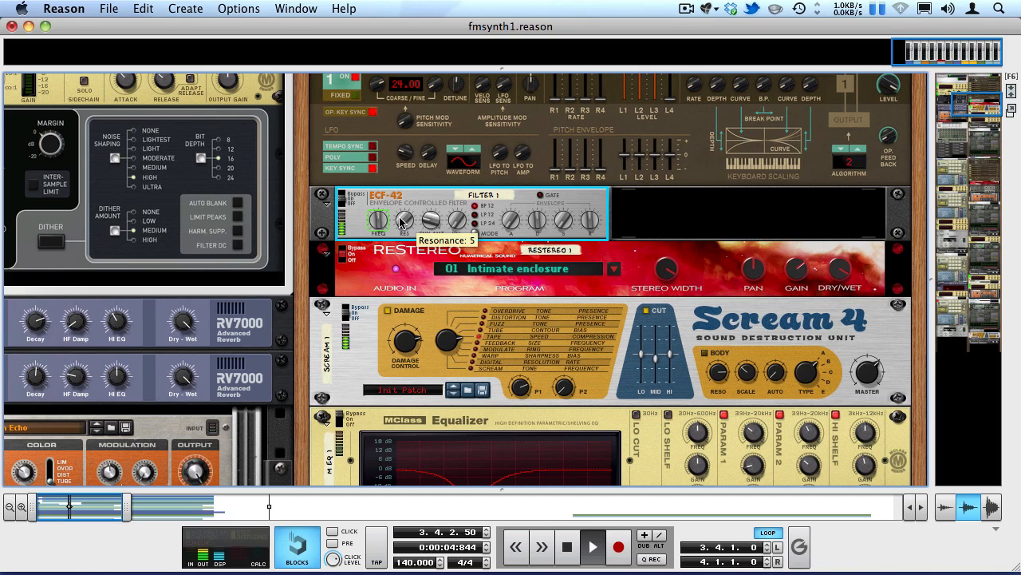
pyautogui.moveTo(405, 226); pyautogui.dragTo(316, 75)
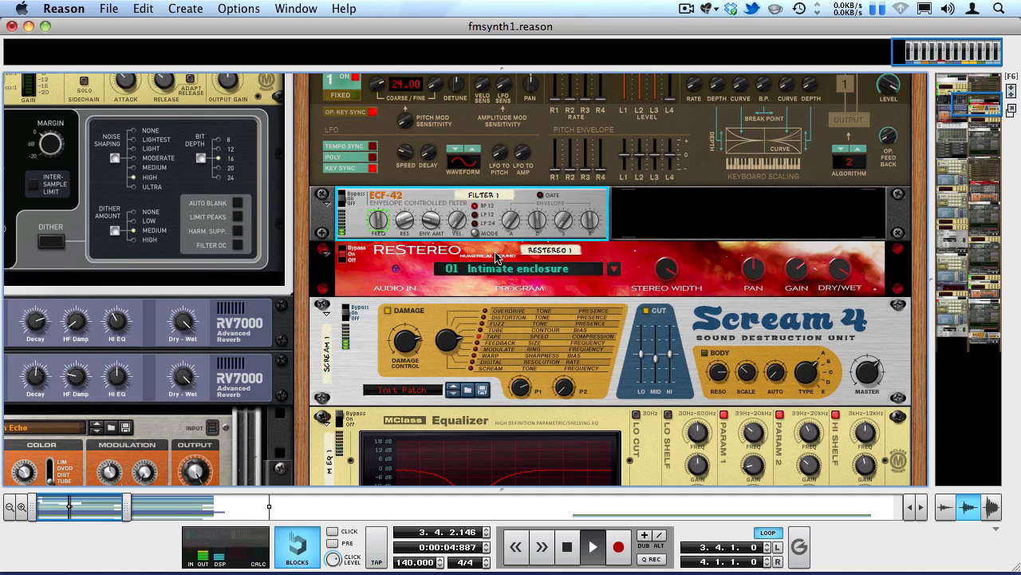
pyautogui.press('space')
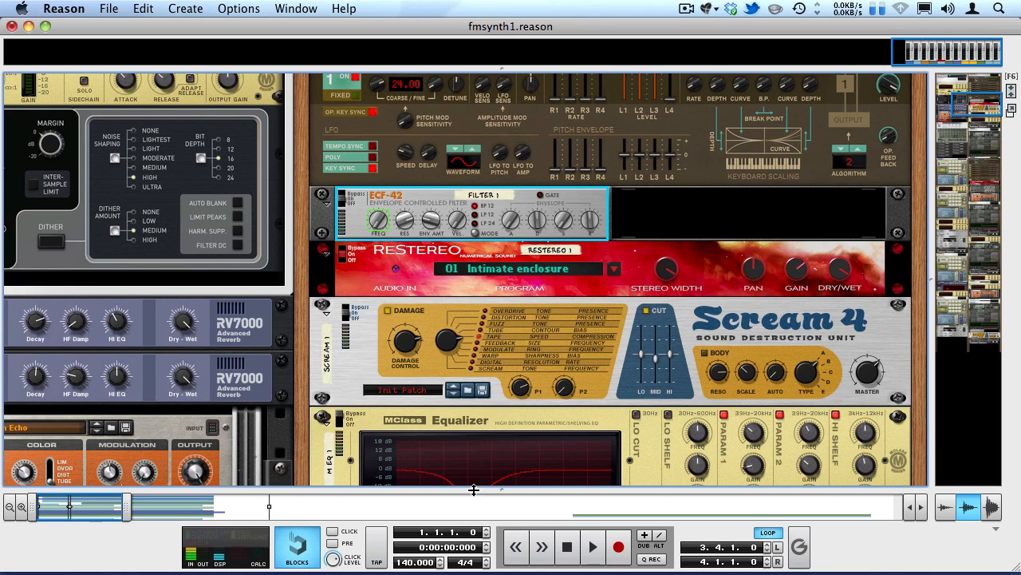
# Reopen the sequencer and undo the Kong 4 and PX7 clip edits and the change to the right loop locator.
pyautogui.moveTo(474, 489); pyautogui.dragTo(394, 127)
pyautogui.press('super+z')
pyautogui.press('super+z')
pyautogui.press('super+z')
pyautogui.press('super+z')
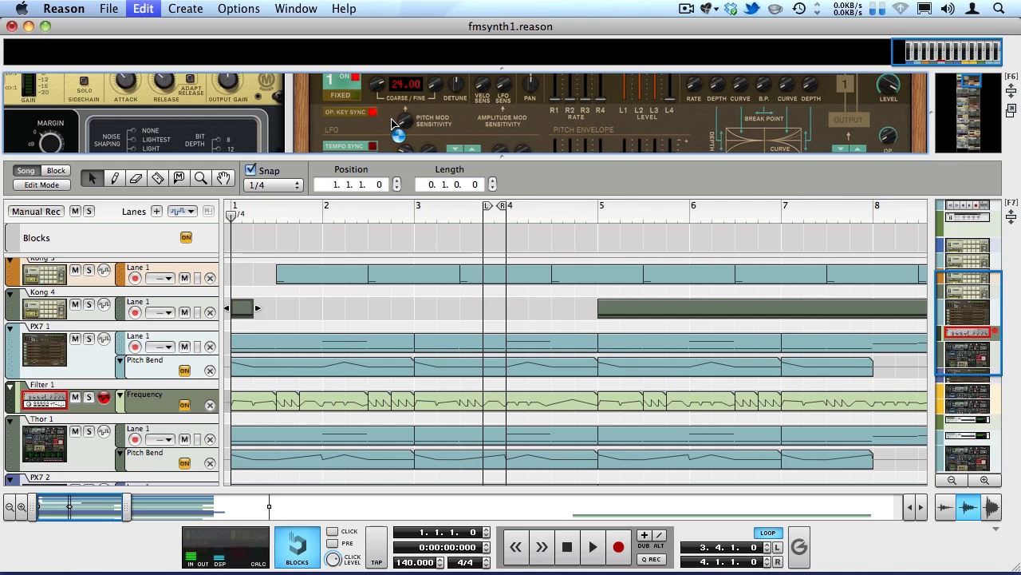
pyautogui.press('super+z')
pyautogui.press('super+z')
pyautogui.press('super+z')
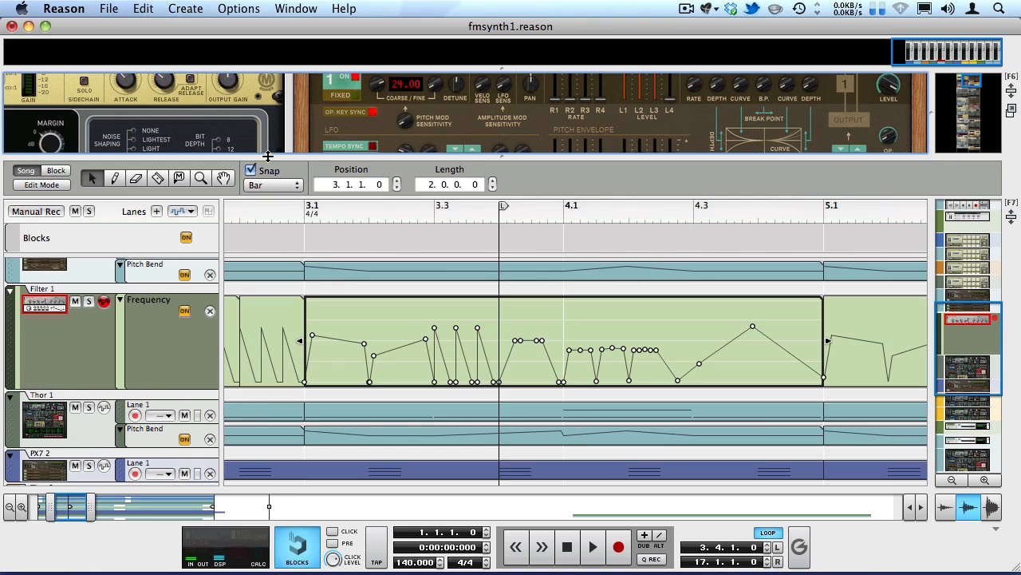
# Move the left loop locator to the start of the song at 1.1.1 and deselect the Filter 1 clip.
pyautogui.press('space')
pyautogui.press('space')
pyautogui.hotkey('shift', 'Return')
pyautogui.scroll(-5, 276, 313)
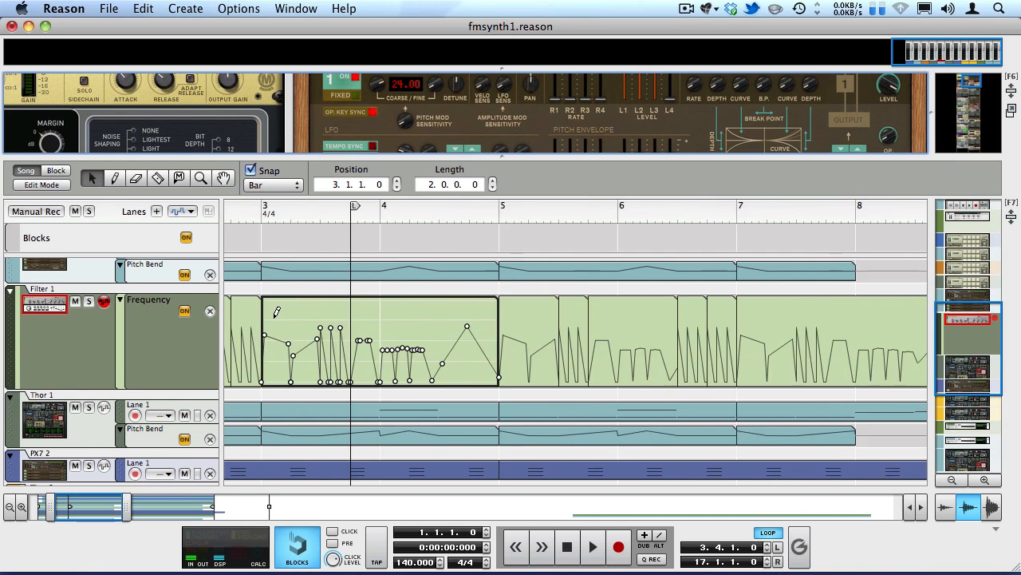
pyautogui.scroll(-2, 204, 376)
pyautogui.moveTo(327, 205); pyautogui.dragTo(1, 148)
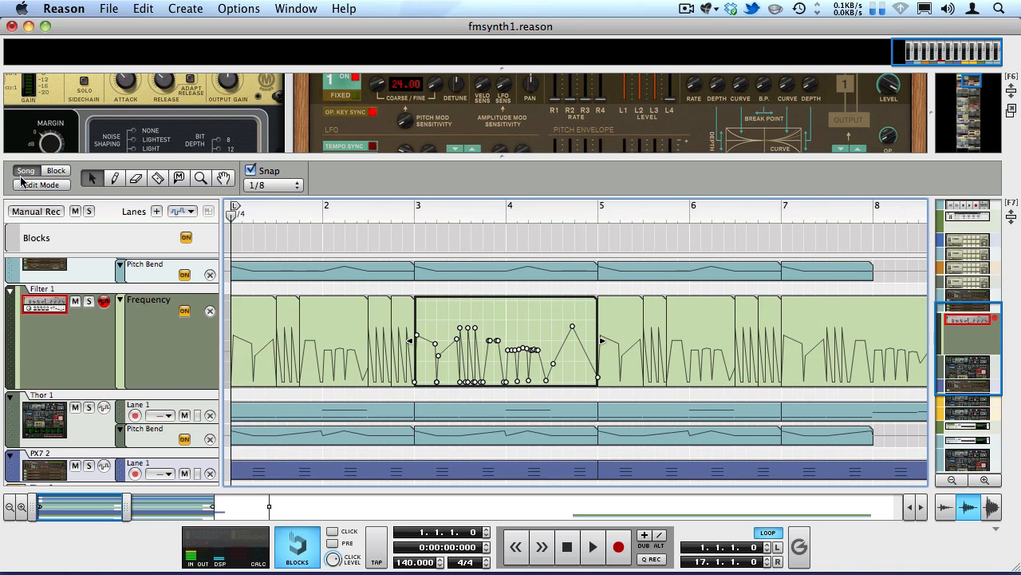
pyautogui.click(467, 244)
pyautogui.scroll(-2, 468, 231)
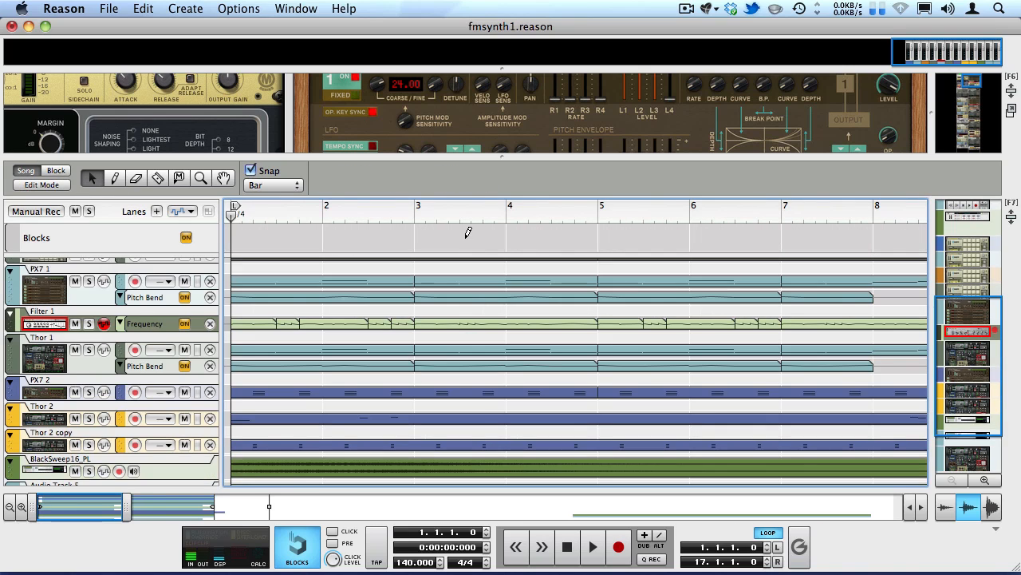
pyautogui.scroll(5, 465, 247)
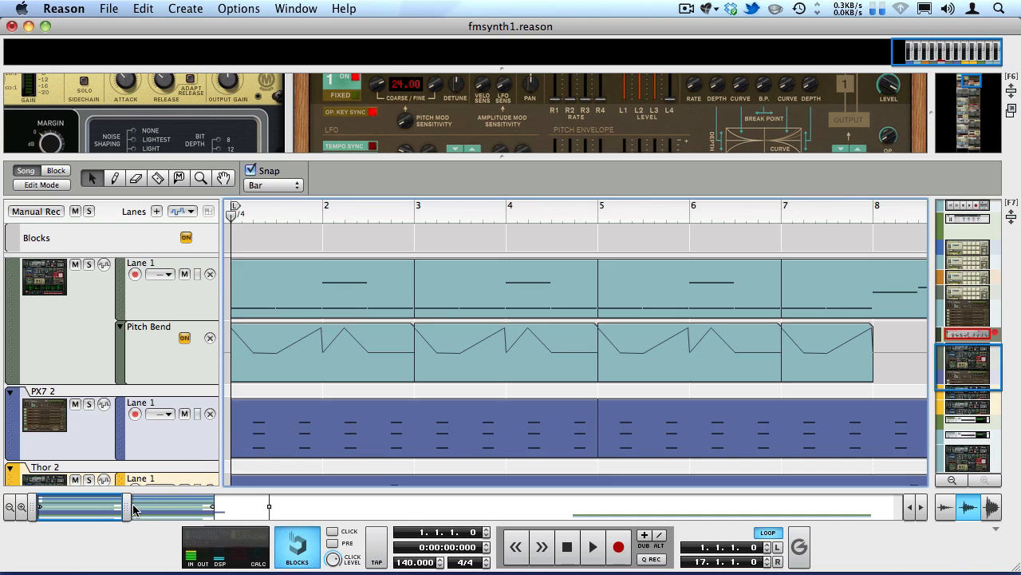
# Return to the full rack view, play the loop and switch the M EQ 1 equalizer on.
pyautogui.moveTo(433, 157); pyautogui.dragTo(437, 565)
pyautogui.scroll(-3, 423, 300)
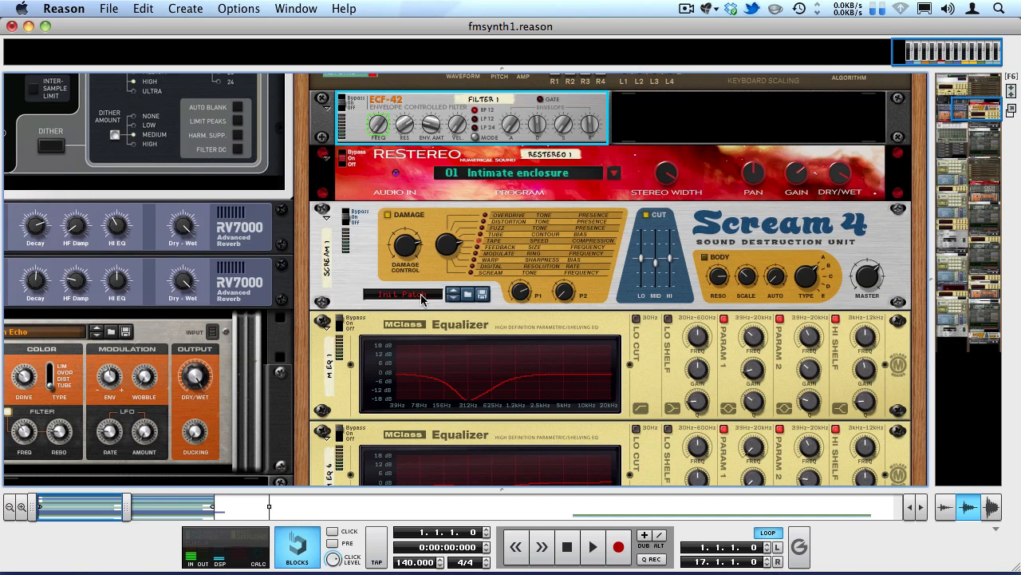
pyautogui.scroll(-3, 361, 311)
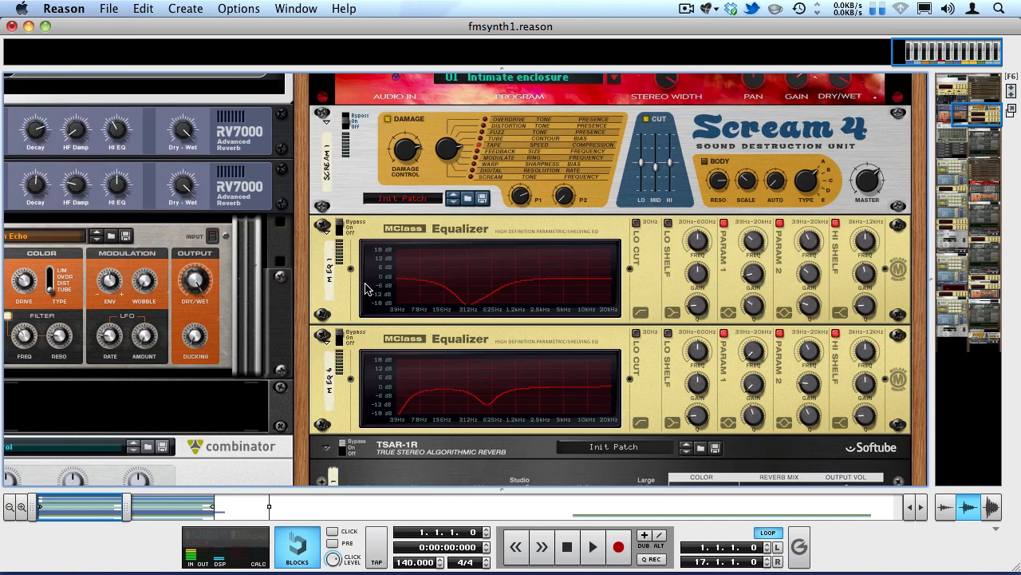
pyautogui.scroll(3, 365, 289)
pyautogui.scroll(-3, 438, 328)
pyautogui.press('space')
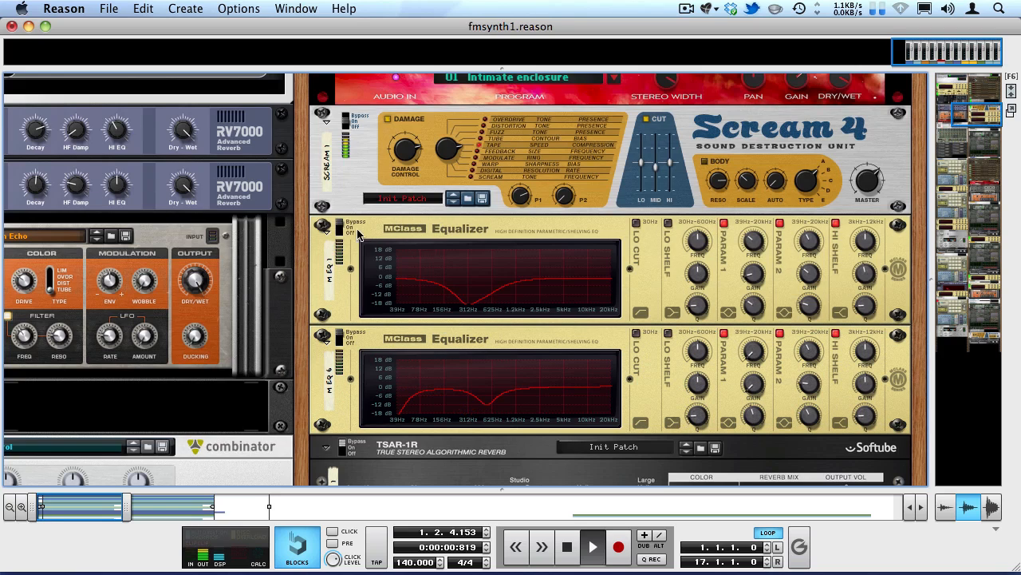
pyautogui.scroll(6, 391, 227)
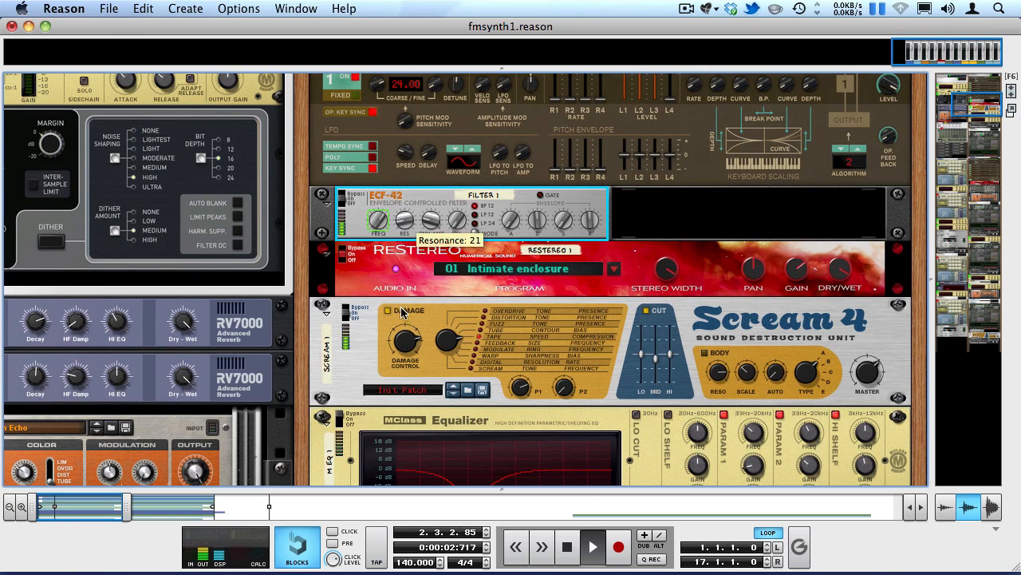
pyautogui.scroll(-3, 403, 315)
pyautogui.click(339, 323)
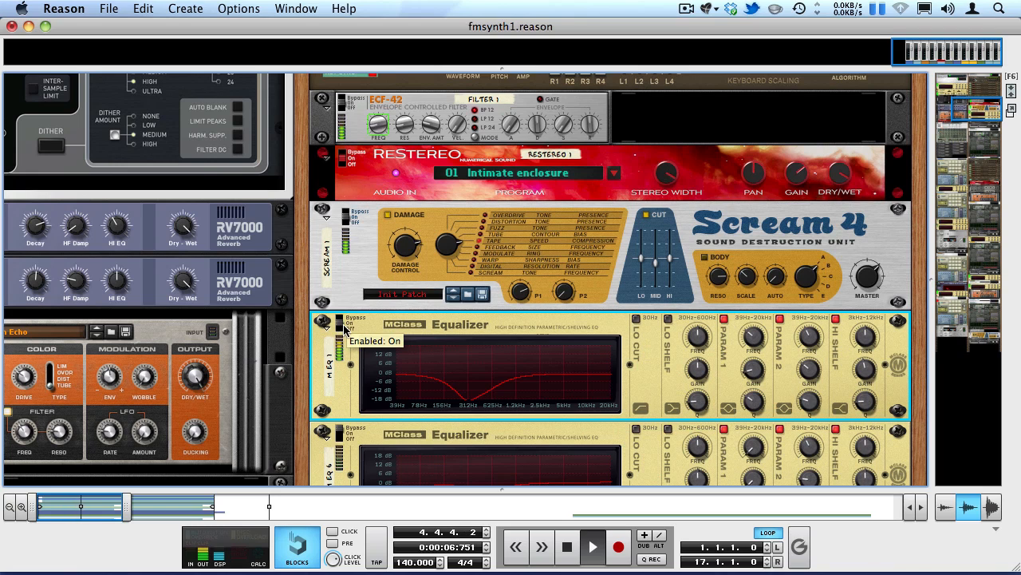
pyautogui.press('space')
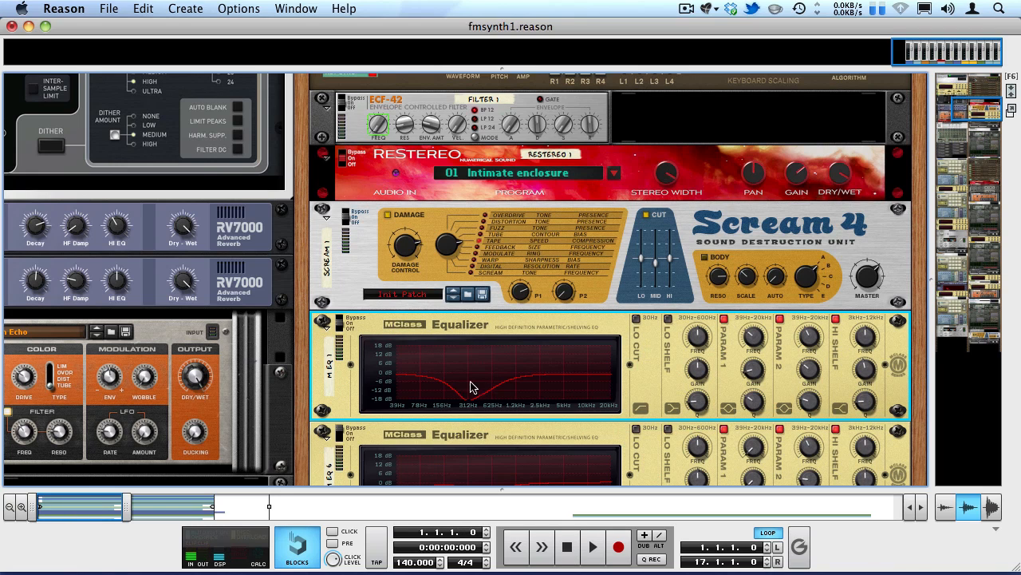
# Compare the loop with M EQ 1 bypassed and switched on, and stop playback.
pyautogui.click(340, 326)
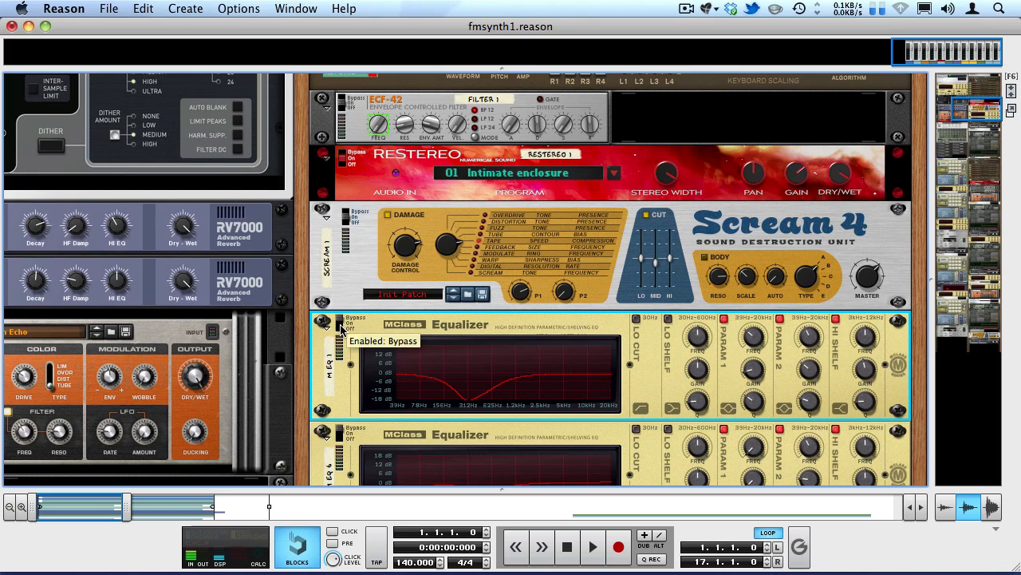
pyautogui.press('space')
pyautogui.click(340, 325)
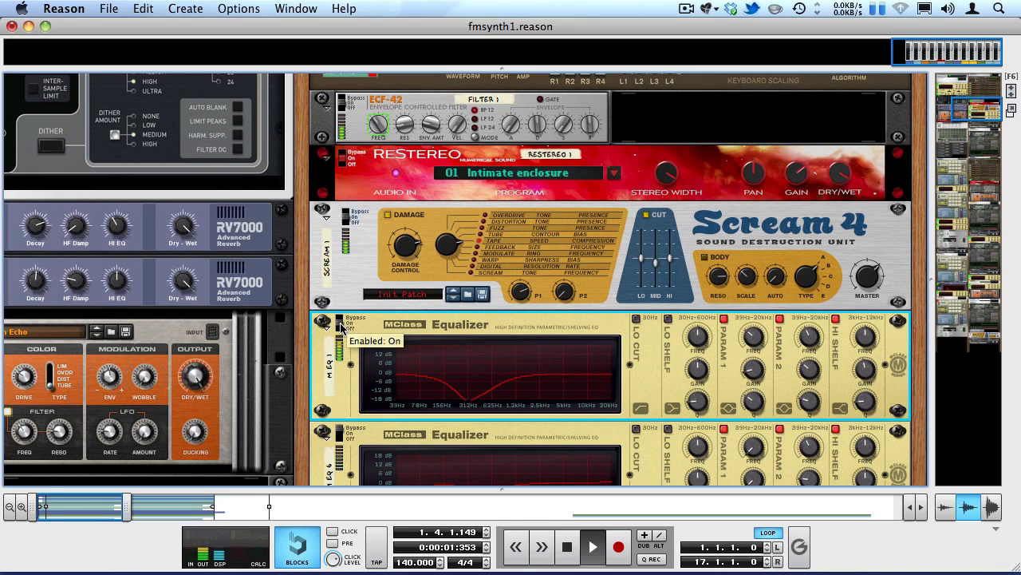
pyautogui.scroll(-3, 334, 319)
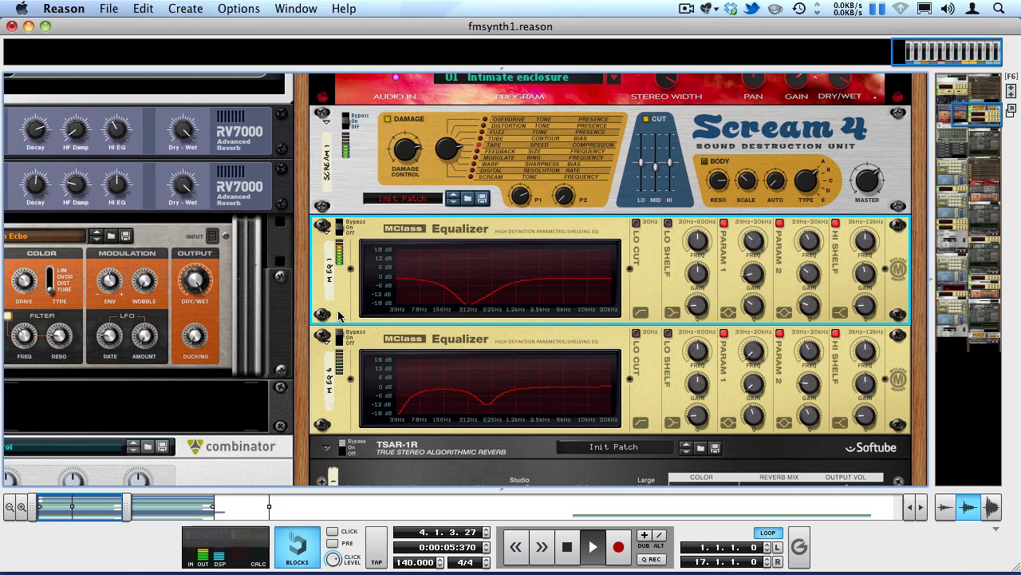
pyautogui.press('space')
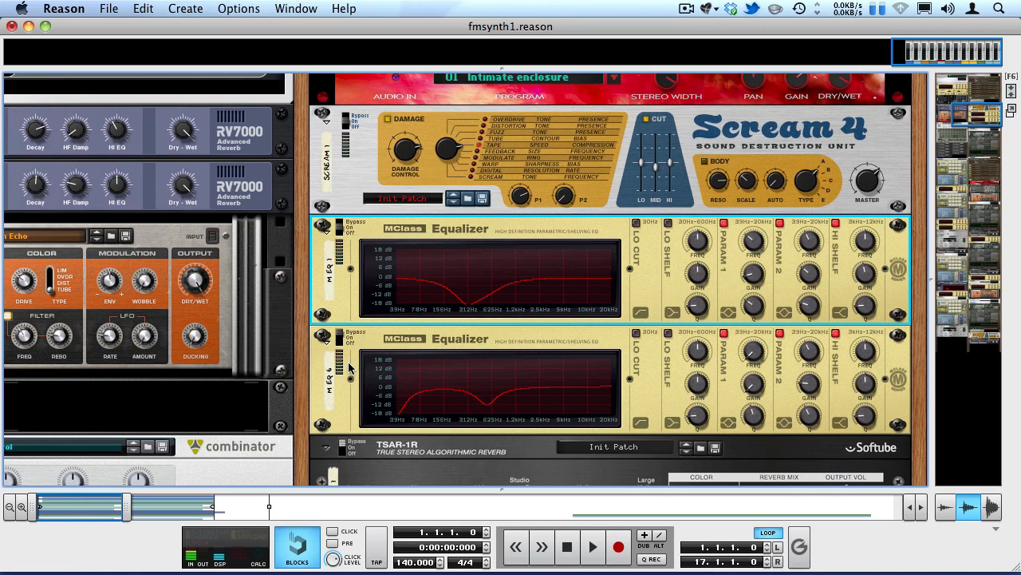
# Switch the M EQ 6 equalizer on and audition the loop with both equalizers active.
pyautogui.click(341, 338)
pyautogui.click(342, 339)
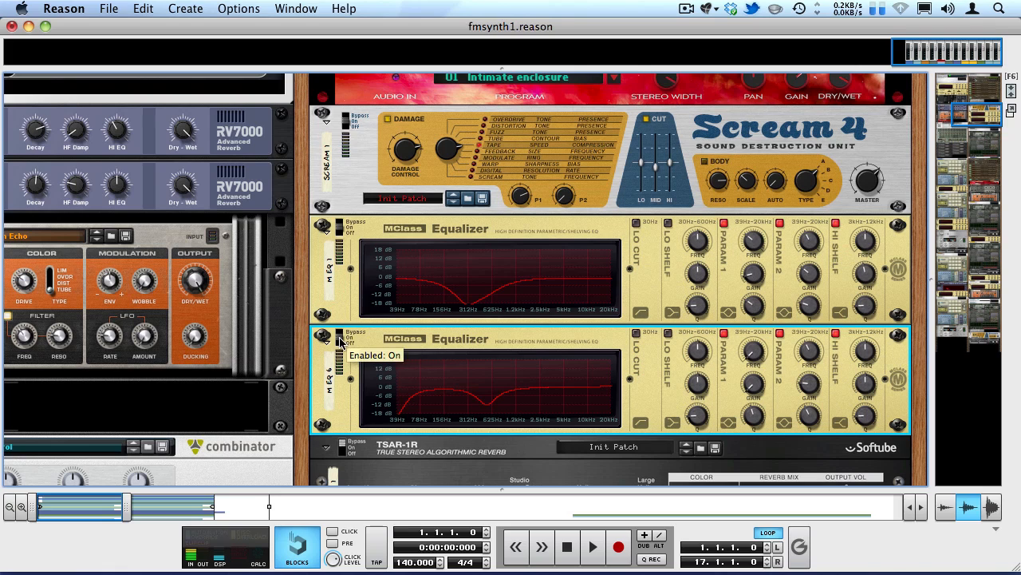
pyautogui.press('KP_0')
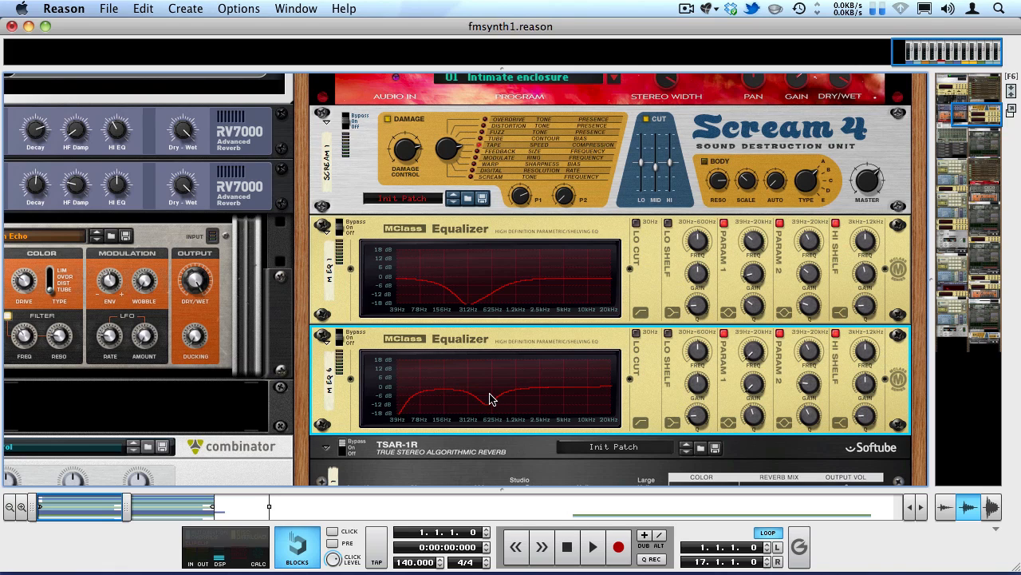
pyautogui.press('space')
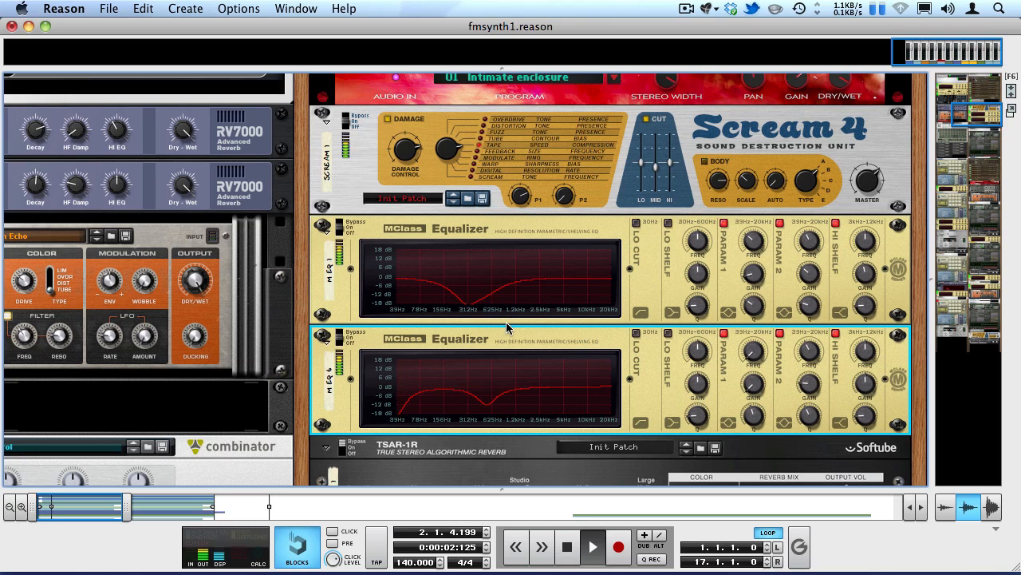
pyautogui.press('KP_0')
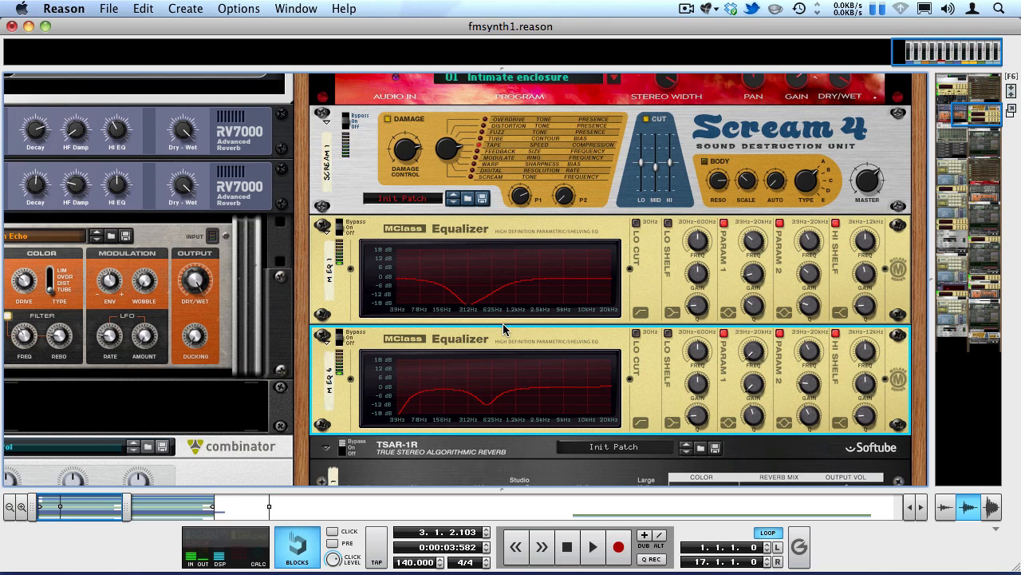
# Switch on the TSAR-1R reverb below the equalizers and play the loop with the complete effects chain.
pyautogui.scroll(-5, 503, 327)
pyautogui.press('KP_0')
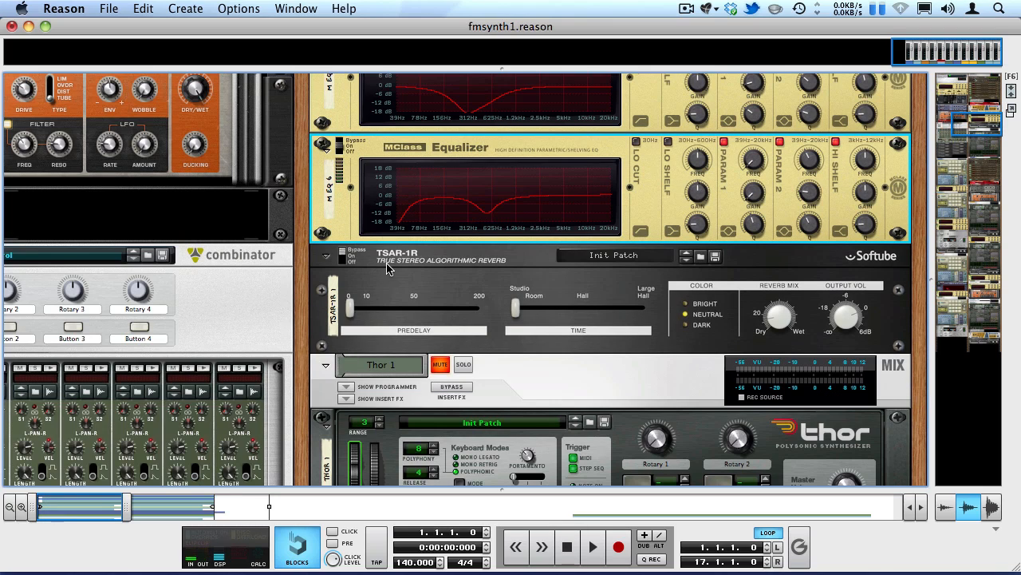
pyautogui.click(345, 263)
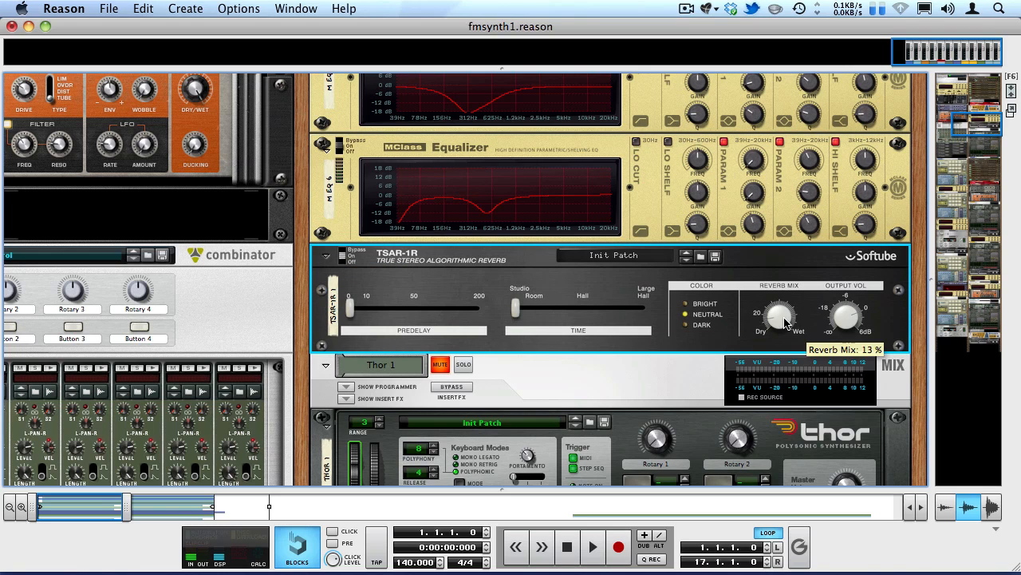
pyautogui.scroll(5, 519, 308)
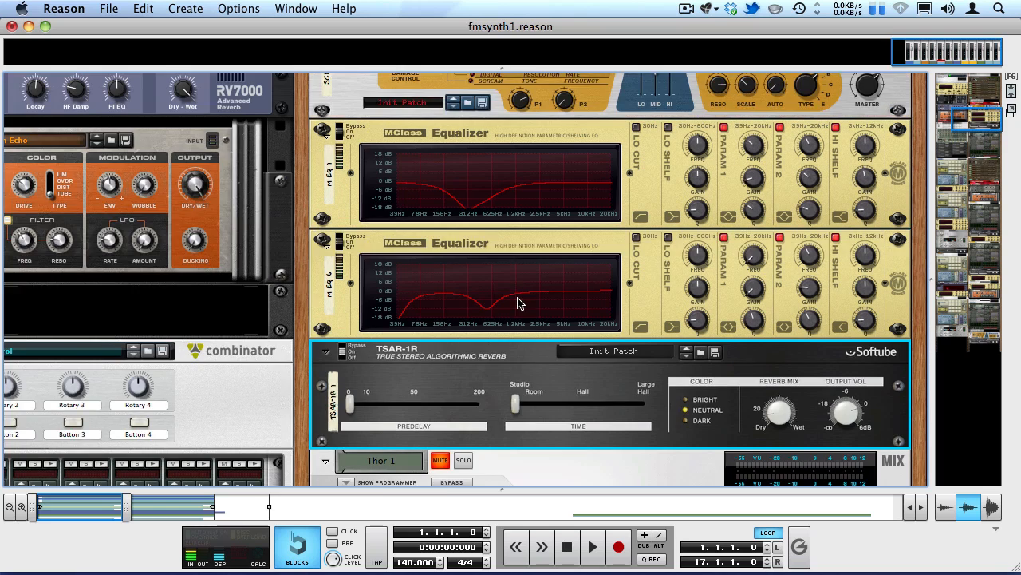
pyautogui.scroll(-5, 513, 317)
pyautogui.press('space')
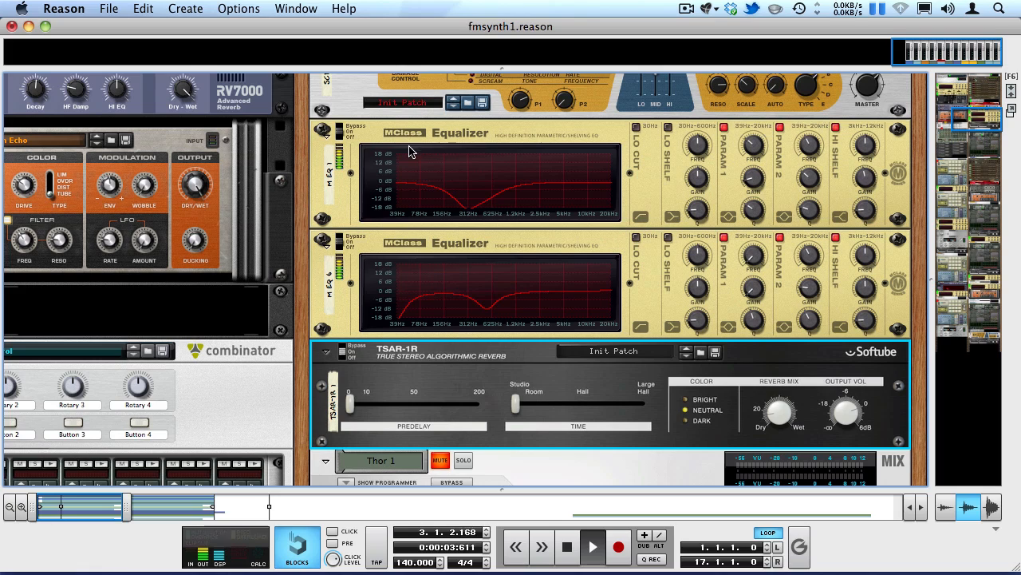
# Open the mixer, turn off solo on the PX7 1 channel and play the full mix.
pyautogui.press('F5')
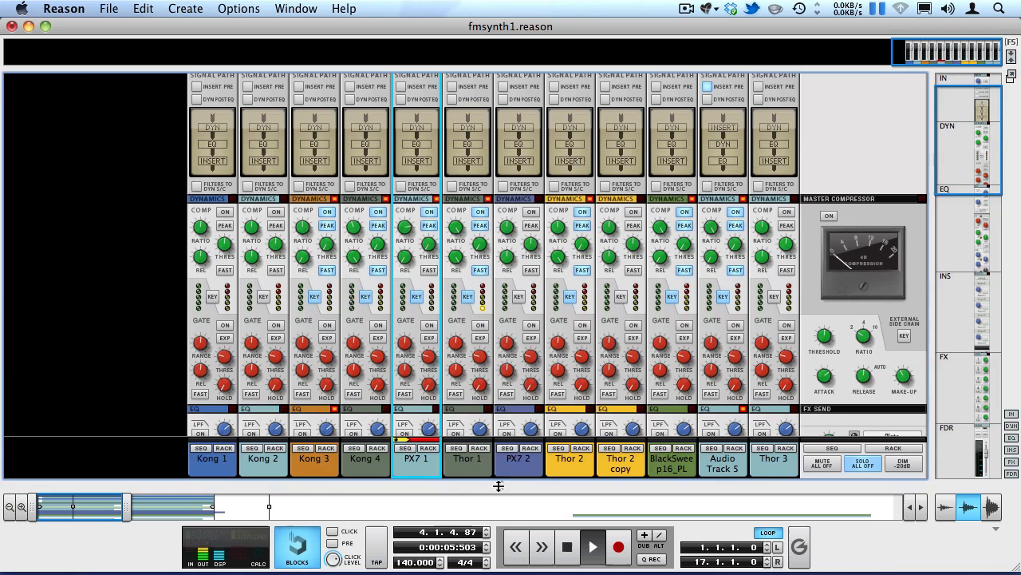
pyautogui.scroll(-10, 479, 359)
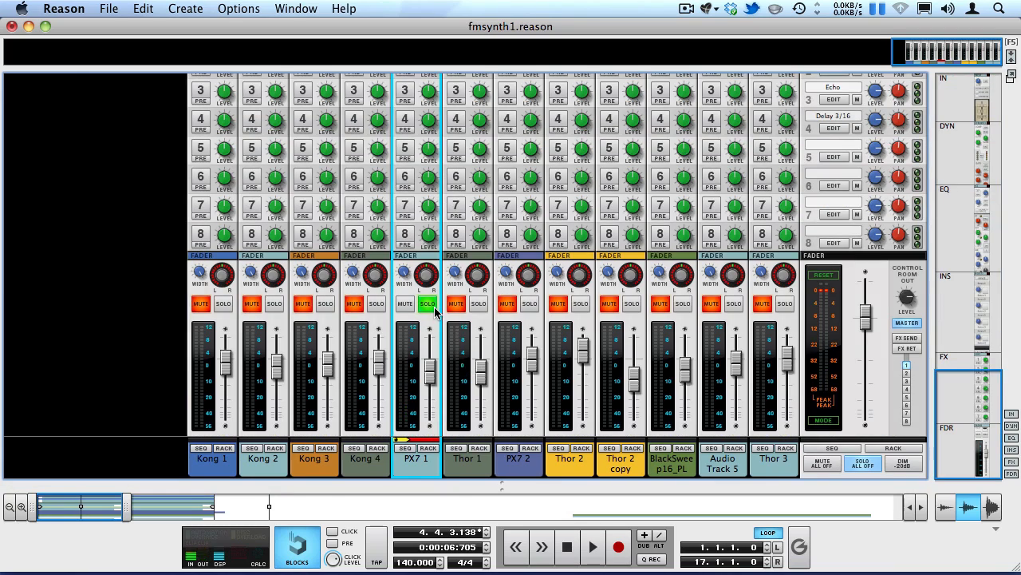
pyautogui.click(434, 310)
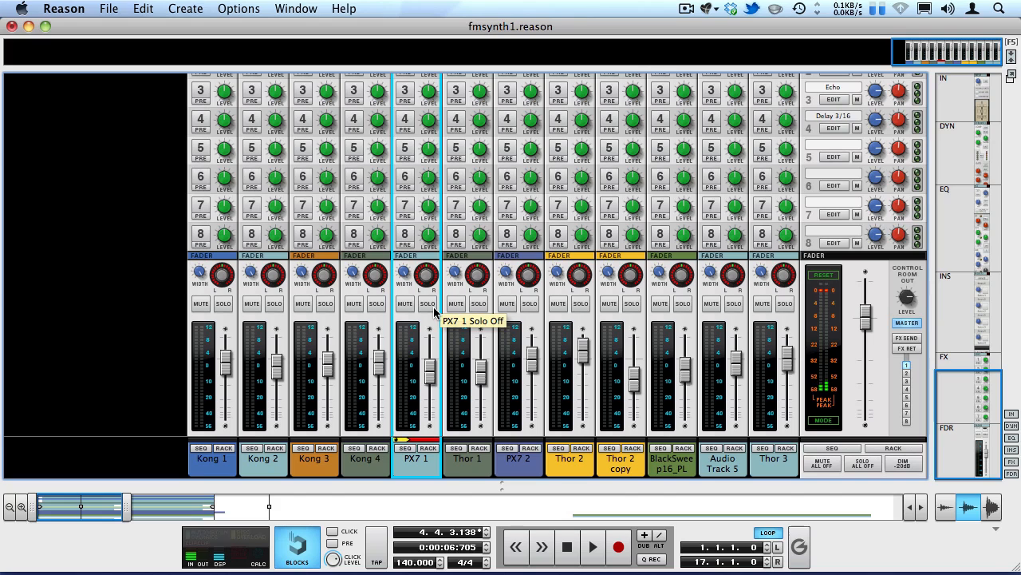
pyautogui.press('space')
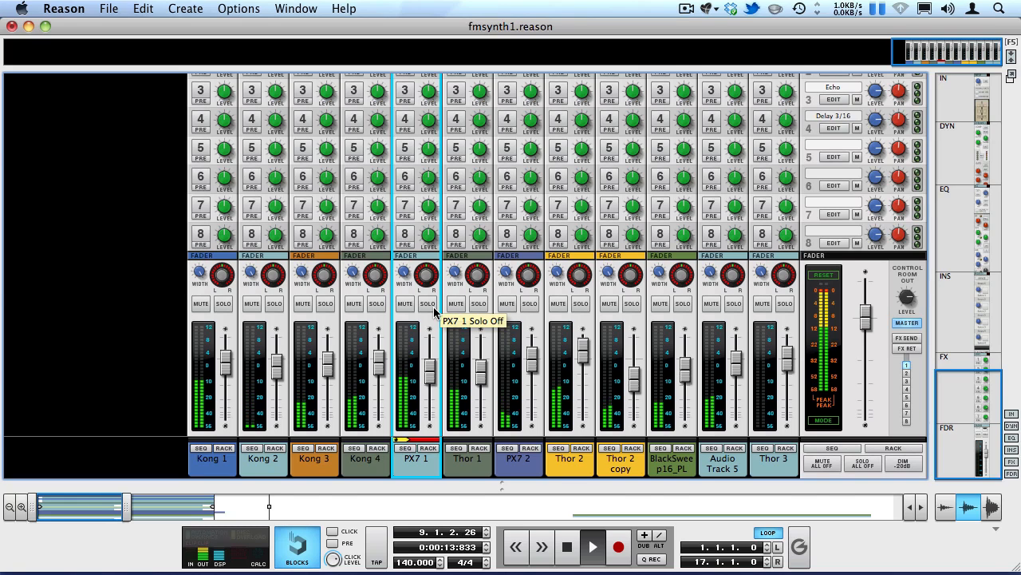
pyautogui.press('space')
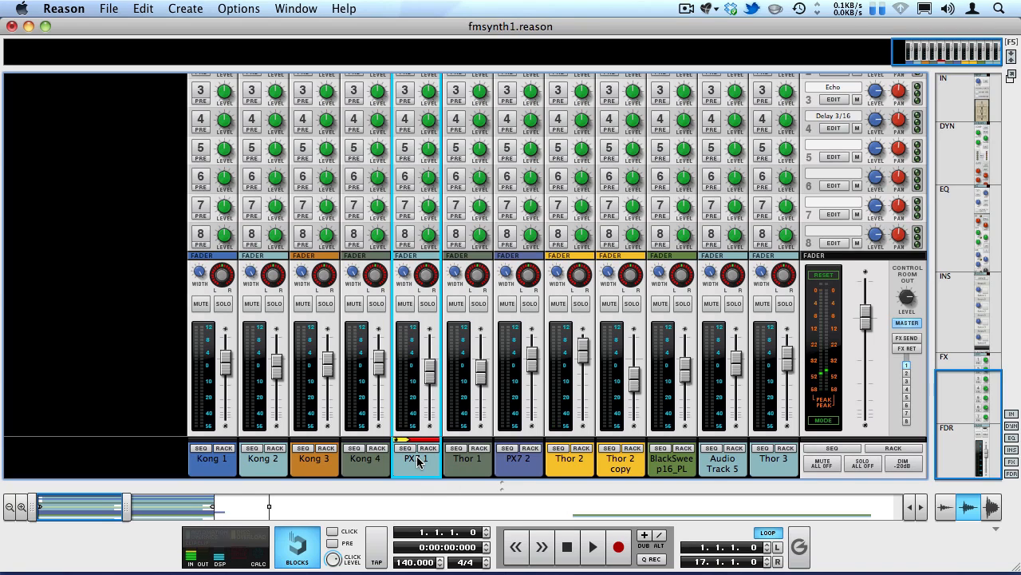
# Bring up the Thor 3 device in the rack, solo its channel and show its programmer and effects chain.
pyautogui.click(784, 452)
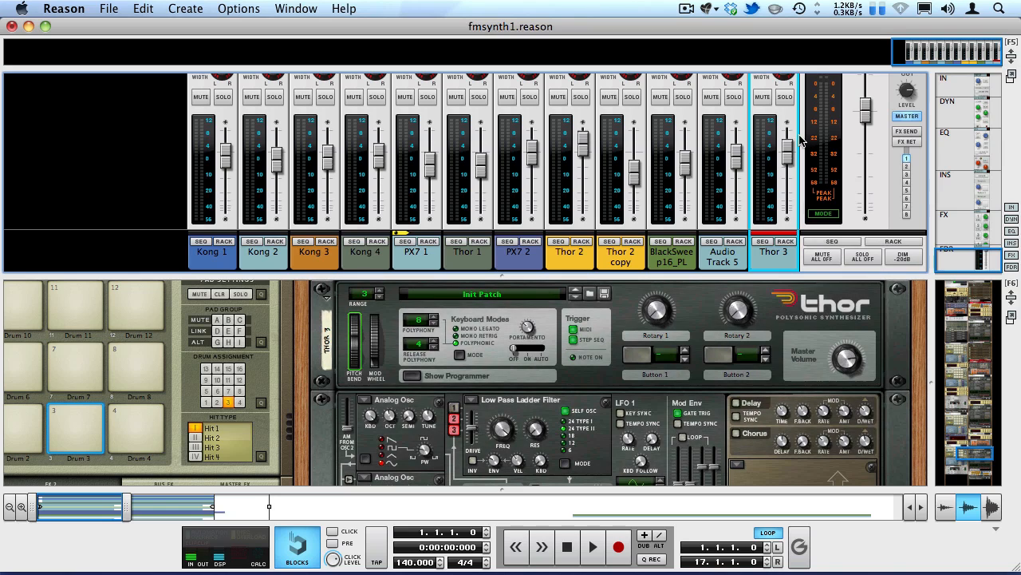
pyautogui.click(787, 97)
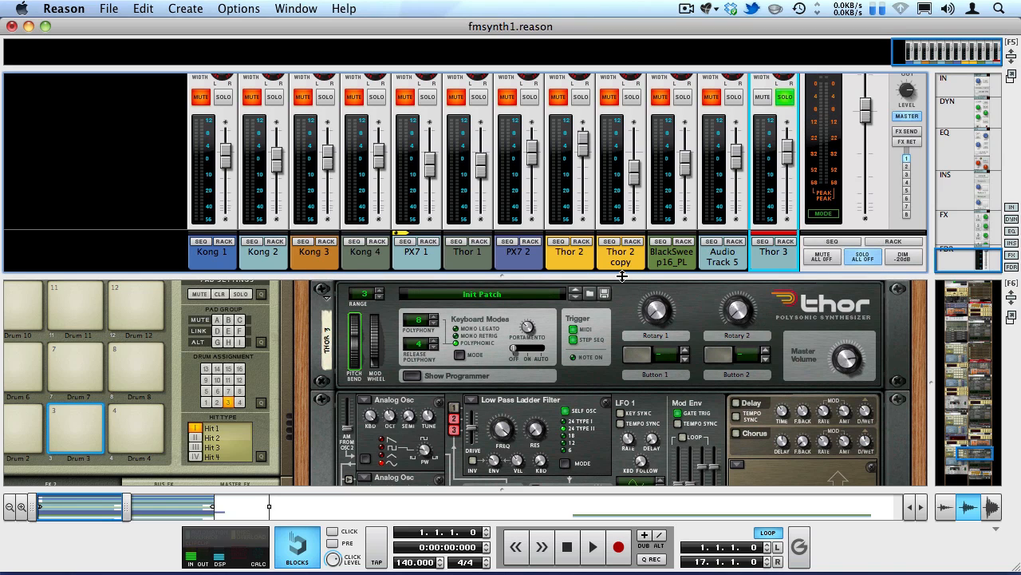
pyautogui.moveTo(621, 276); pyautogui.dragTo(582, 60)
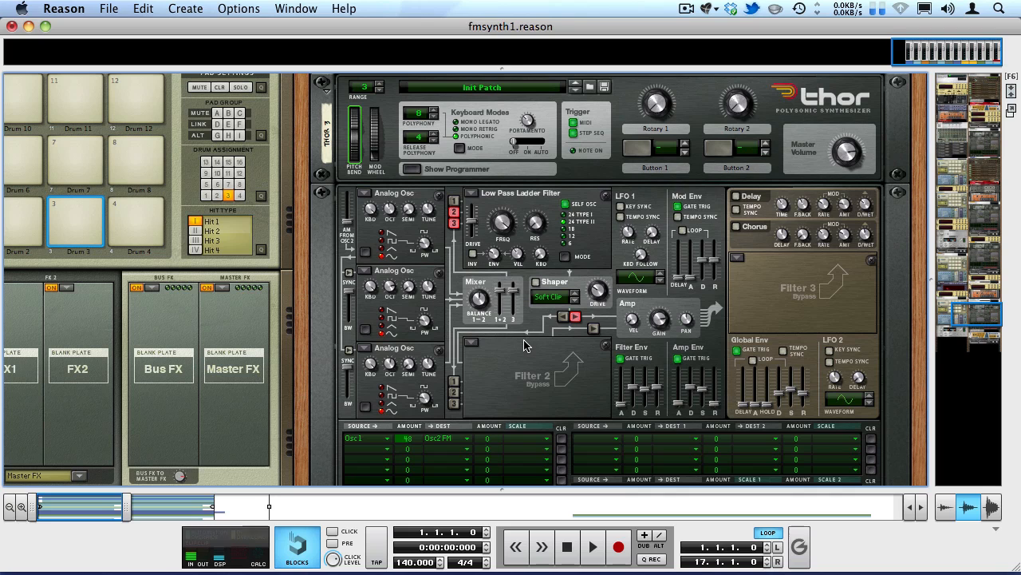
pyautogui.scroll(-10, 514, 412)
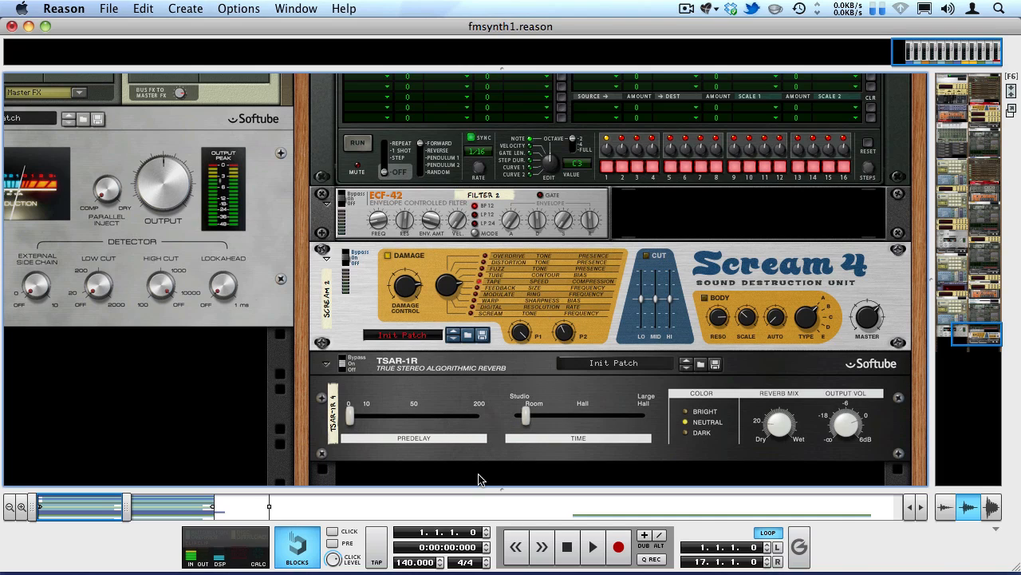
# Open the sequencer full size and select all the Thor 3 note clips from bar 1 to bar 17.
pyautogui.moveTo(468, 487); pyautogui.dragTo(344, 103)
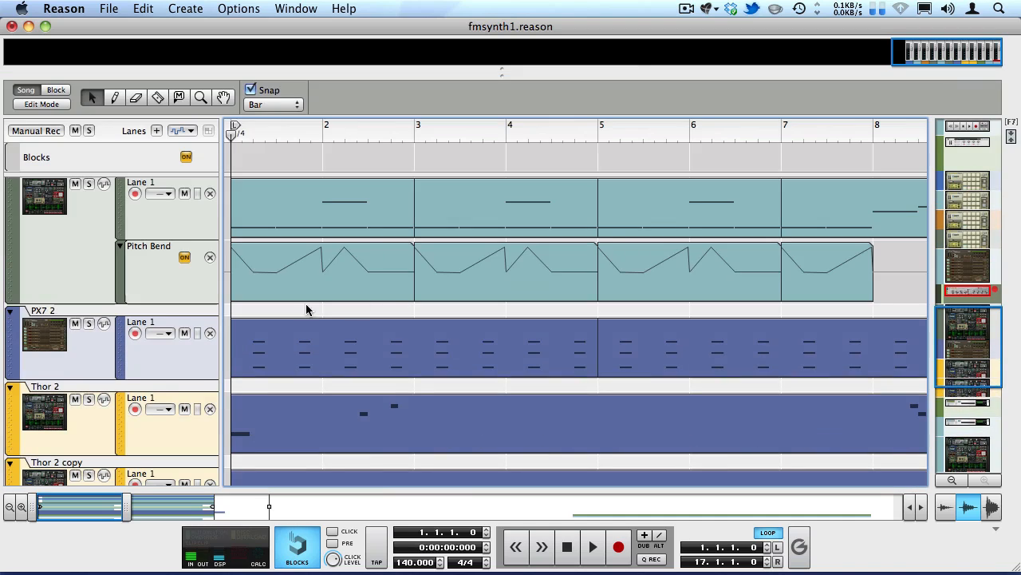
pyautogui.scroll(-5, 312, 312)
pyautogui.scroll(-5, 314, 297)
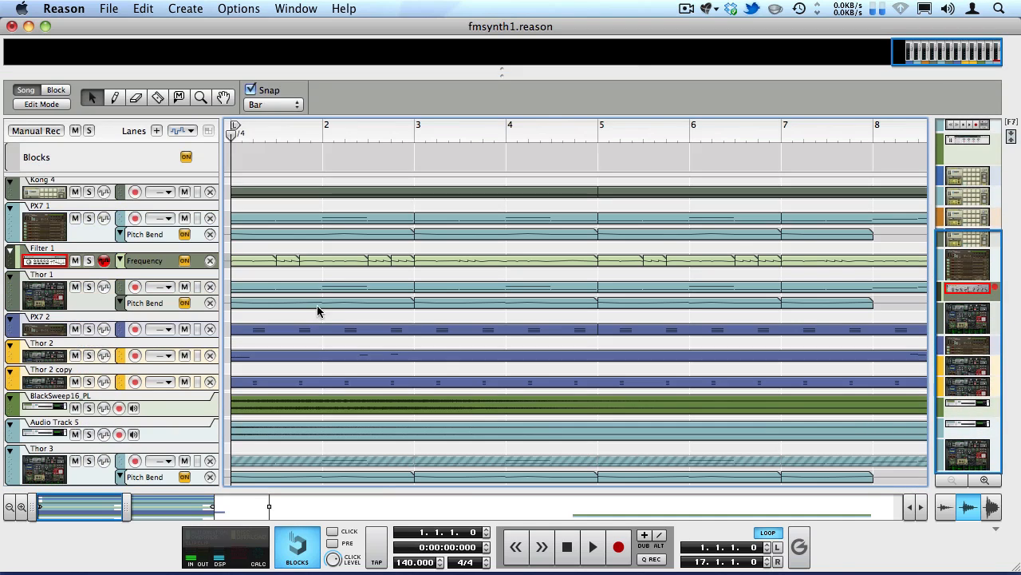
pyautogui.scroll(-2, 457, 384)
pyautogui.scroll(-2, 459, 384)
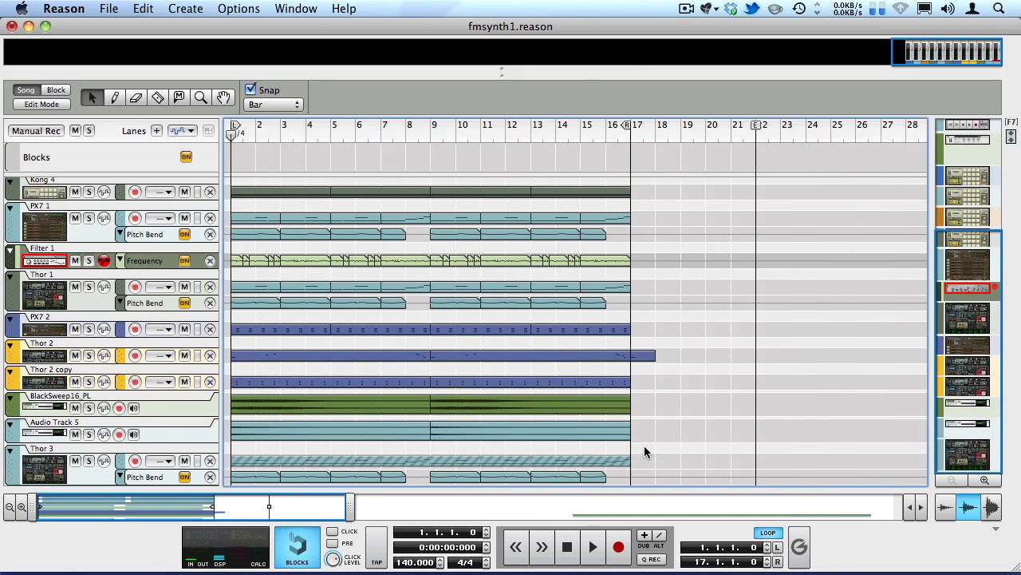
pyautogui.moveTo(646, 466); pyautogui.dragTo(133, 455)
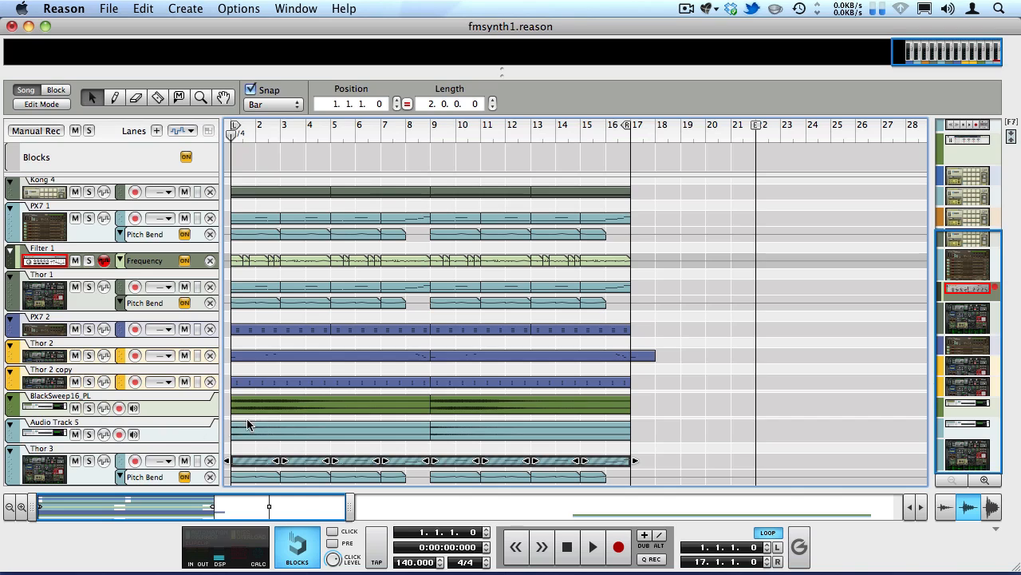
# Solo the Thor 3 track in the sequencer and audition it briefly from the start of the loop.
pyautogui.click(88, 461)
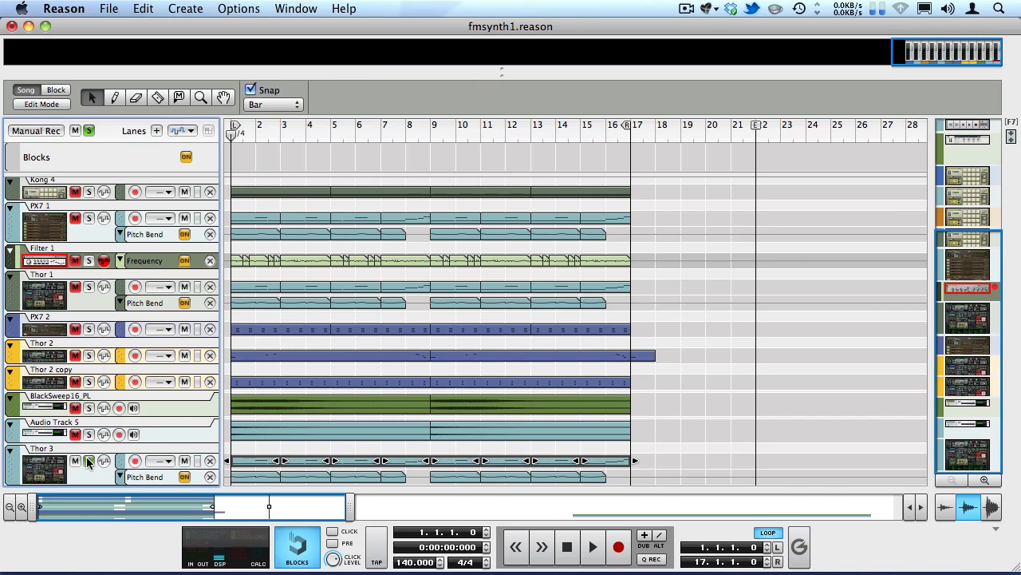
pyautogui.press('space')
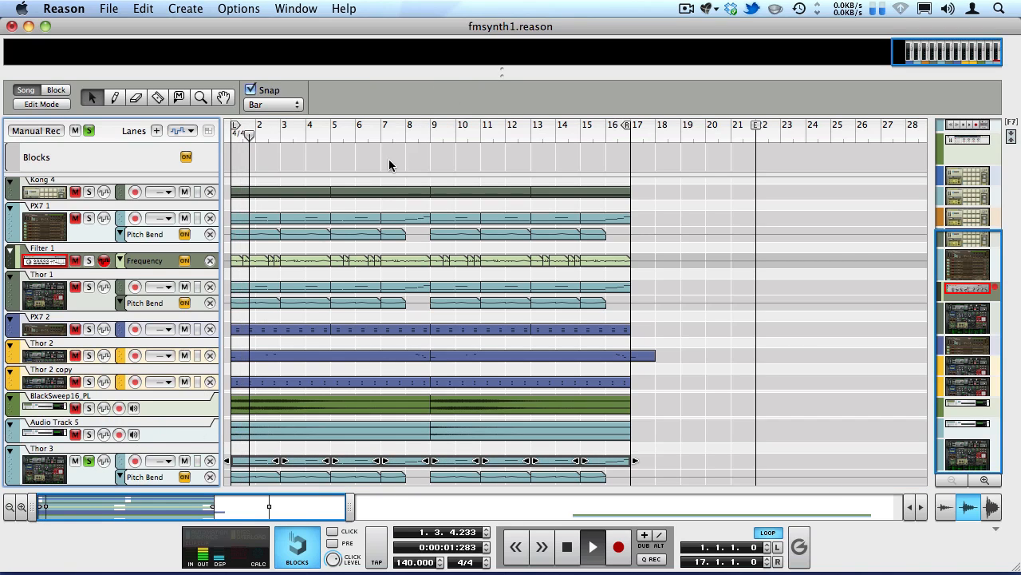
pyautogui.press('space')
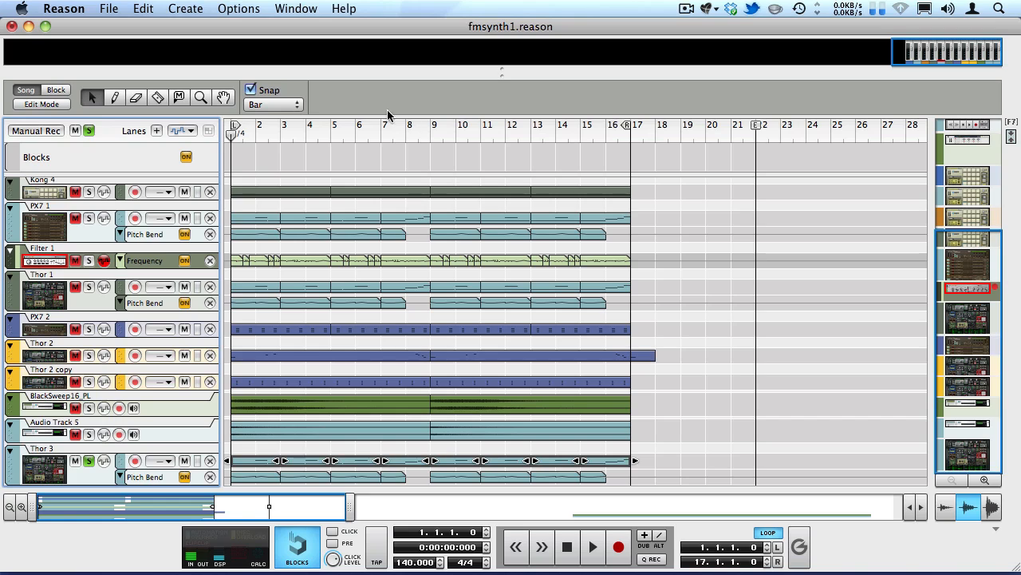
# Add a sequencer track with a Frequency automation lane for the ECF-42 Filter 2 below Thor 3 and bring it into view.
pyautogui.press('F6')
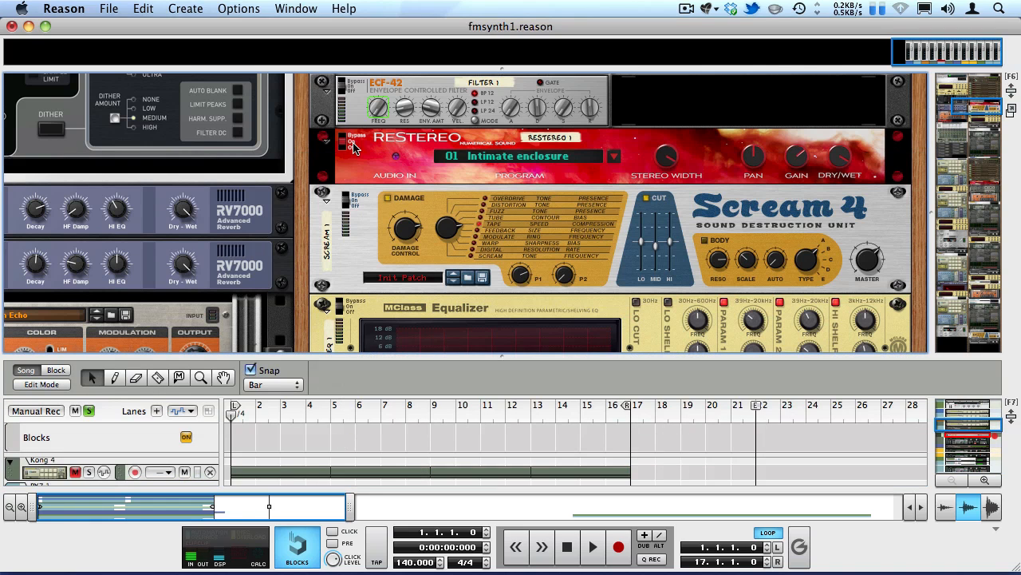
pyautogui.click(369, 115)
pyautogui.moveTo(987, 105); pyautogui.dragTo(969, 339)
pyautogui.scroll(5, 881, 312)
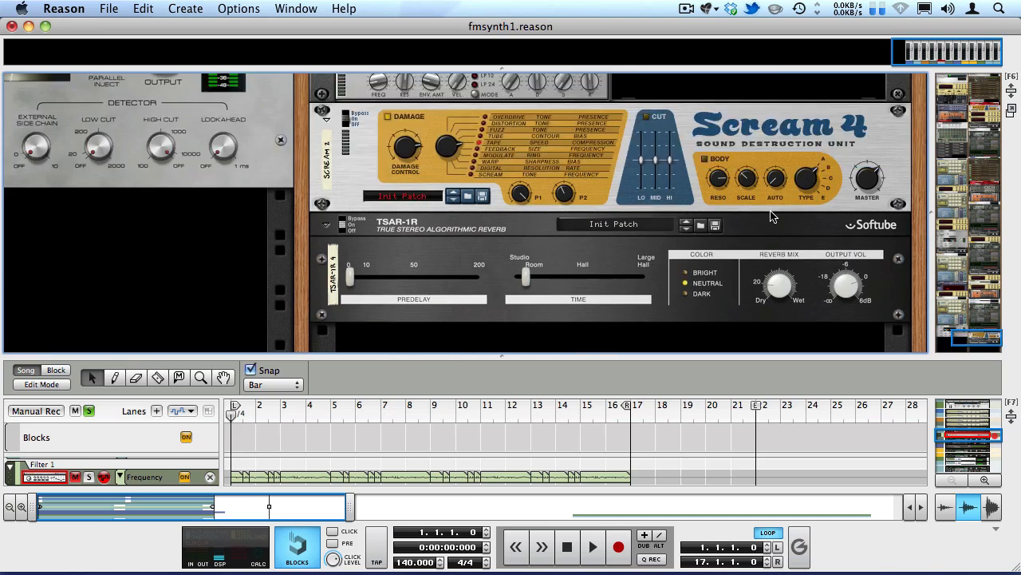
pyautogui.click(380, 275)
pyautogui.moveTo(383, 355); pyautogui.dragTo(361, 121)
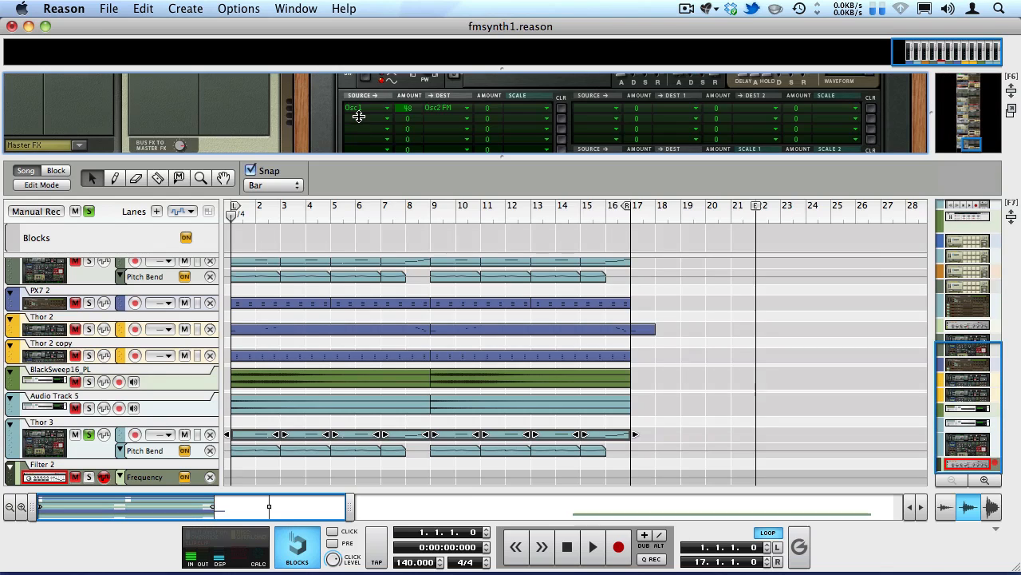
# Copy all of Filter 1's Frequency automation clips onto the Frequency lane of the Filter 2 track, starting at bar 1.
pyautogui.scroll(3, 667, 303)
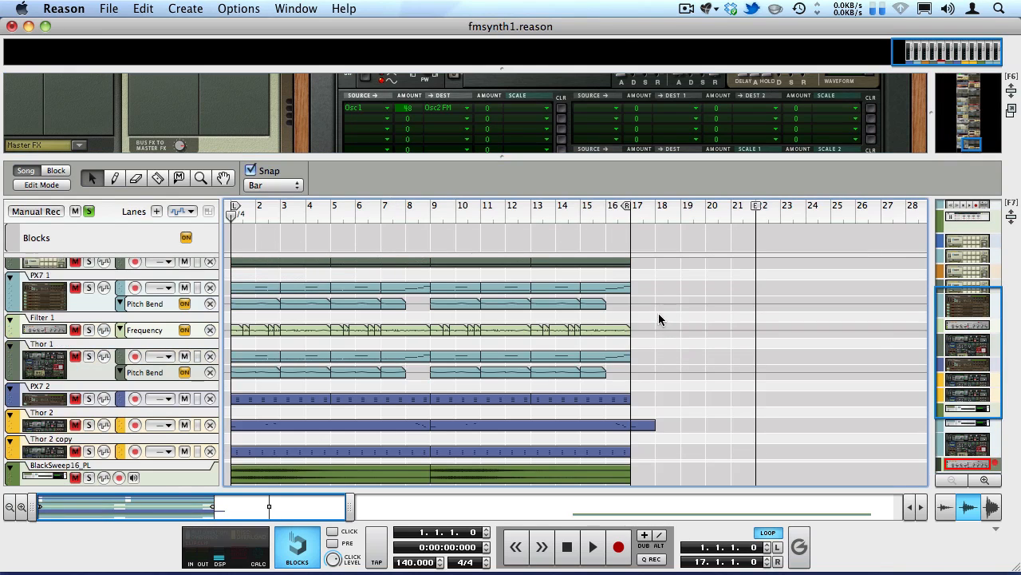
pyautogui.click(231, 330)
pyautogui.moveTo(226, 330); pyautogui.dragTo(231, 476)
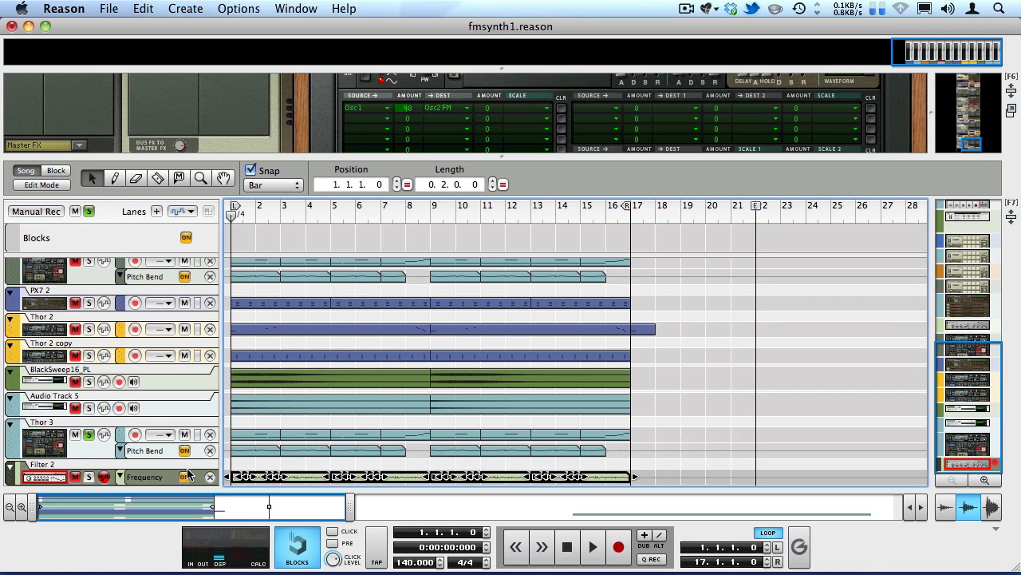
# Solo the Filter 2 track, play the loop and show the rack full size at Thor 3's filter and effects.
pyautogui.click(88, 476)
pyautogui.press('space')
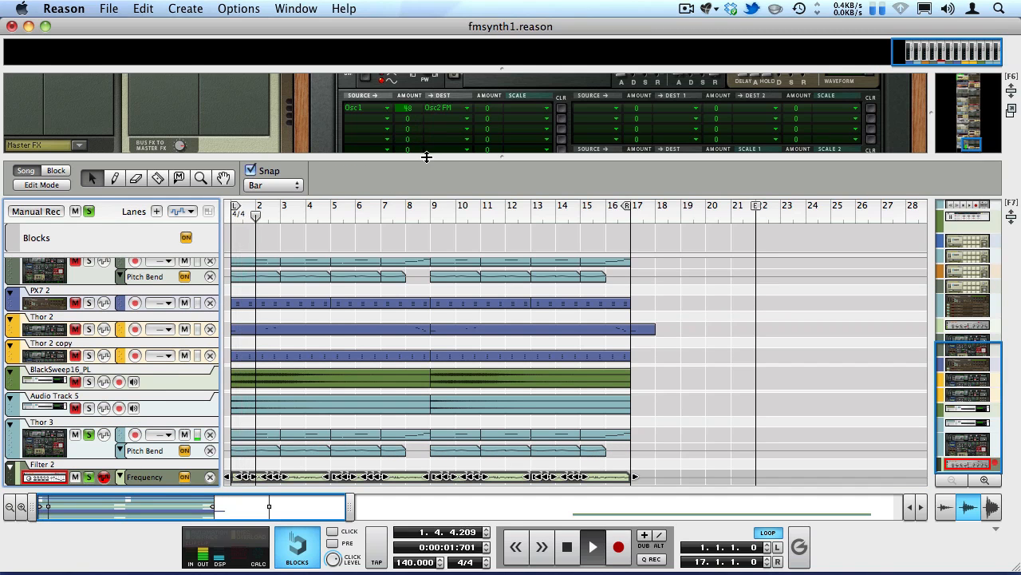
pyautogui.moveTo(426, 157); pyautogui.dragTo(429, 419)
pyautogui.moveTo(421, 356); pyautogui.dragTo(410, 447)
pyautogui.scroll(-4, 534, 367)
pyautogui.scroll(4, 535, 359)
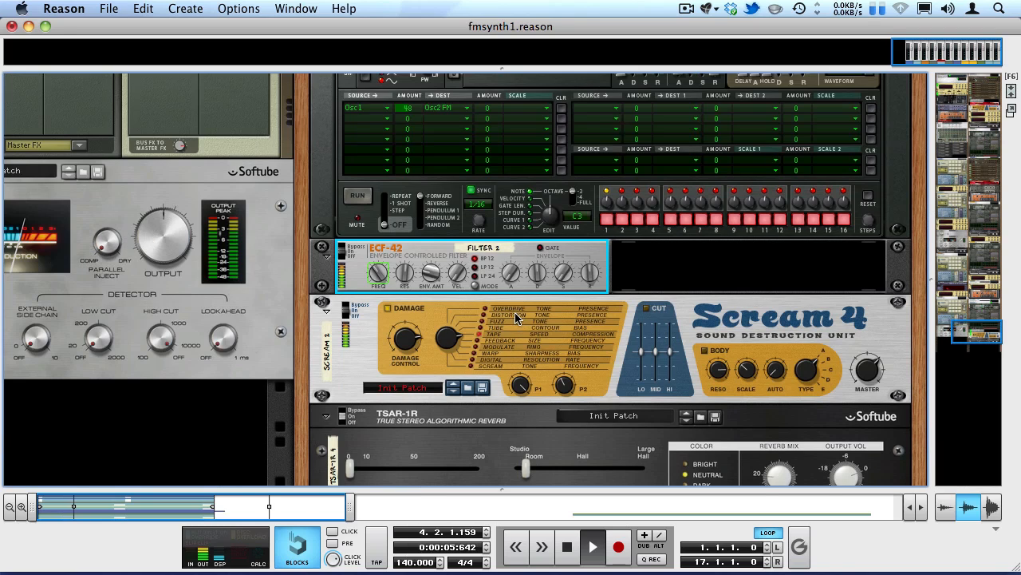
# Examine the Scream 4 settings and Thor 3's oscillators and filter routing during playback, and stop at the song start.
pyautogui.click(537, 363)
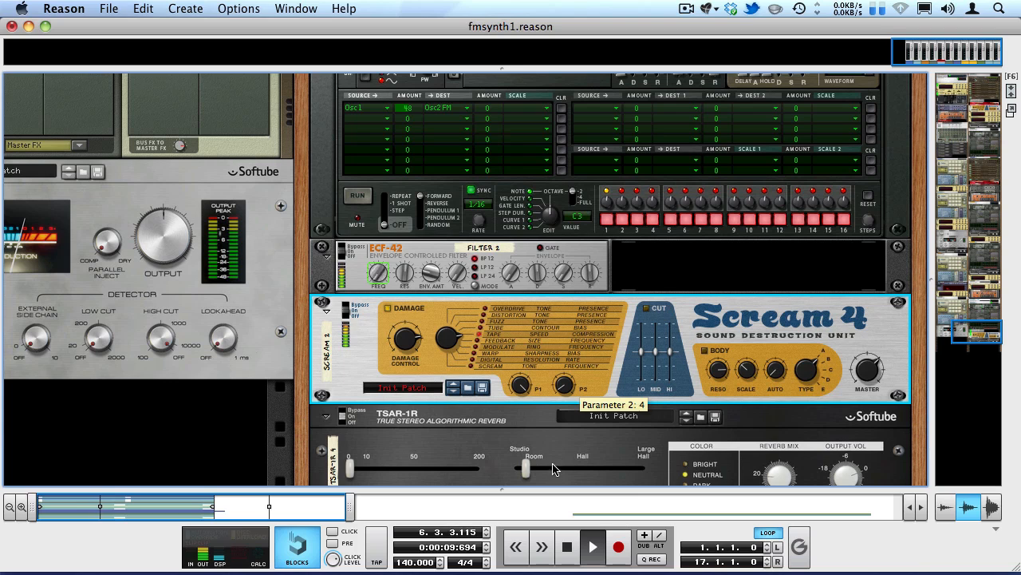
pyautogui.moveTo(405, 273); pyautogui.dragTo(403, 381)
pyautogui.scroll(10, 395, 359)
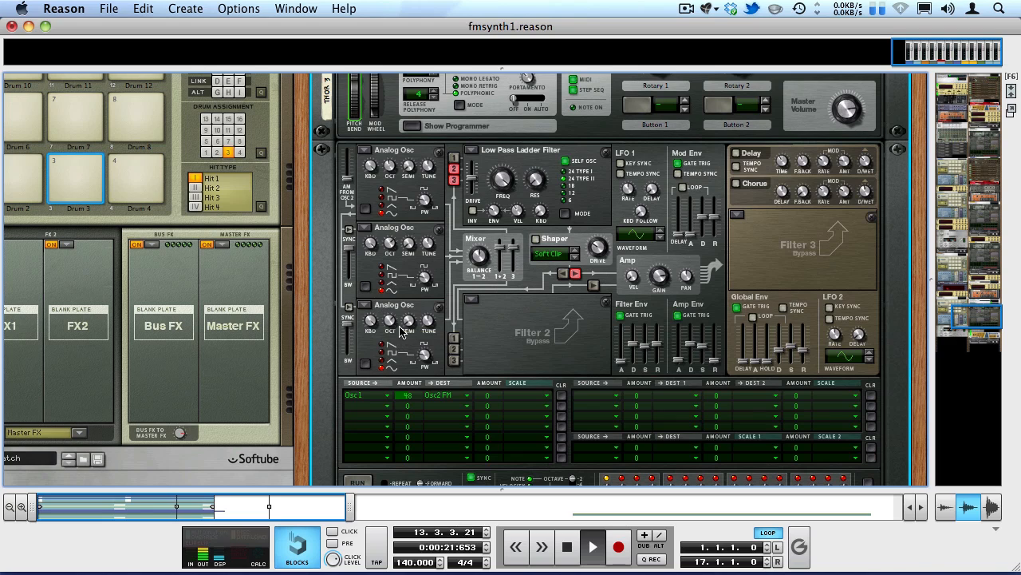
pyautogui.moveTo(378, 305); pyautogui.dragTo(382, 379)
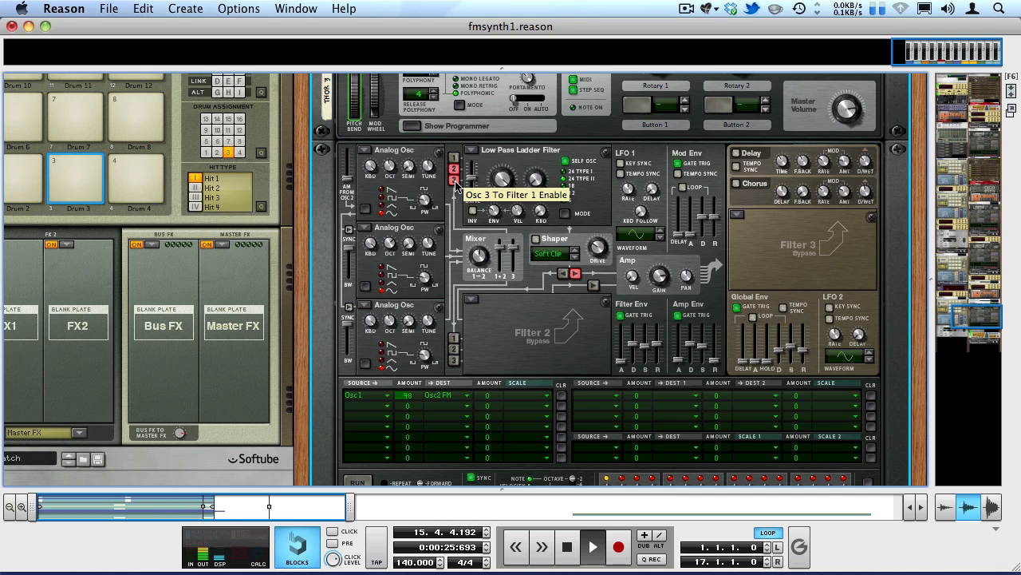
pyautogui.press('space')
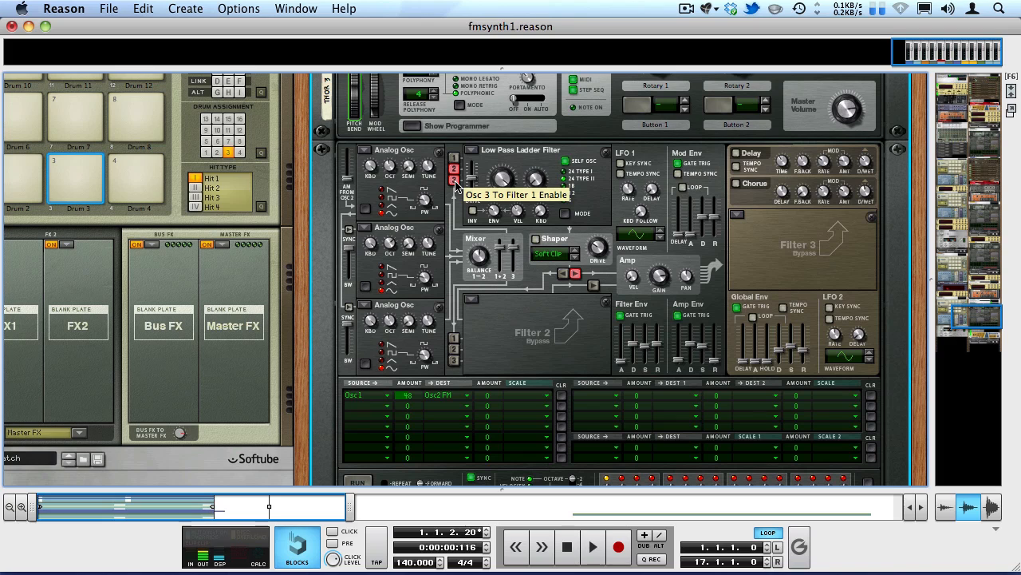
pyautogui.press('KP_0')
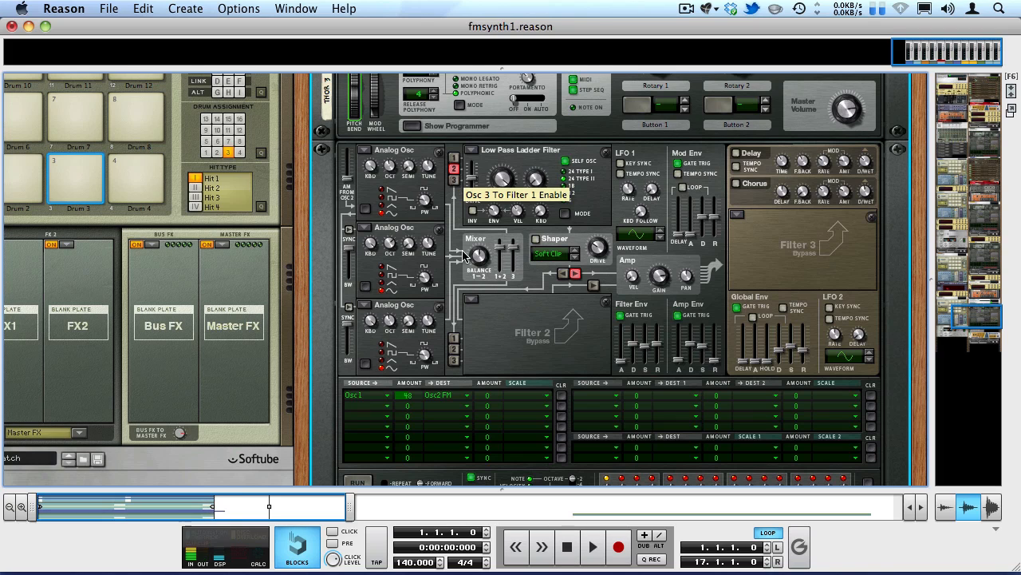
# Switch off the routing of oscillators 2 and 3 into Filter 1 in Thor 3's programmer.
pyautogui.click(454, 169)
pyautogui.scroll(15, 543, 342)
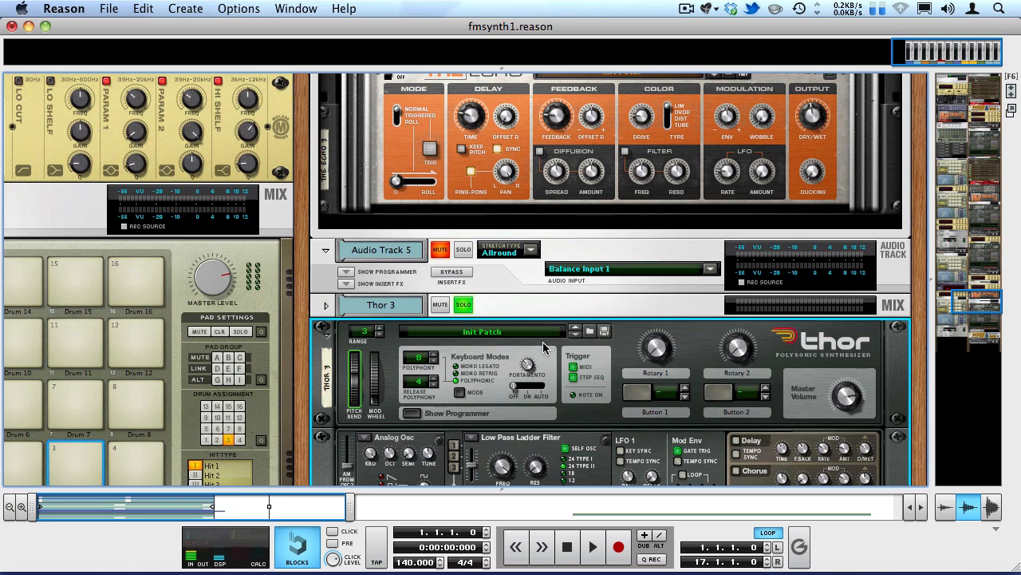
pyautogui.moveTo(988, 249); pyautogui.dragTo(999, 327)
pyautogui.scroll(3, 668, 383)
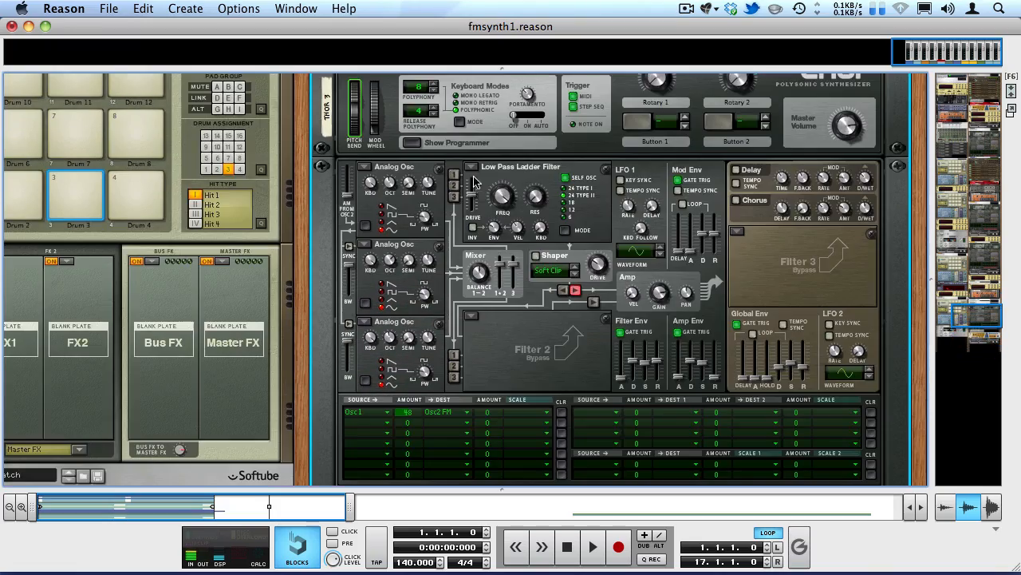
# Examine the PX7 1's operators and algorithm for comparison, and return to Thor 3's programmer.
pyautogui.moveTo(965, 324); pyautogui.dragTo(965, 90)
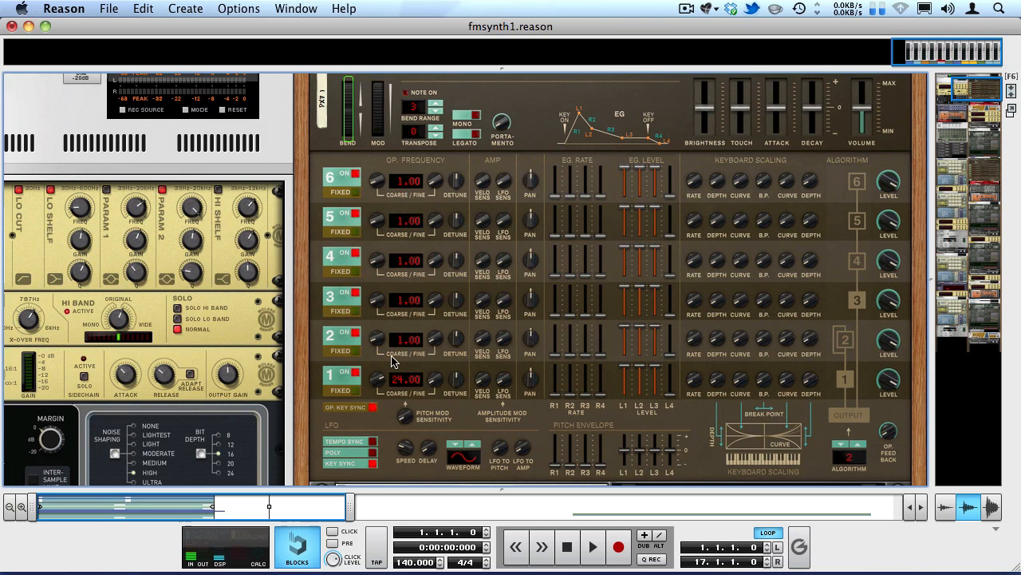
pyautogui.moveTo(849, 456); pyautogui.dragTo(706, 465)
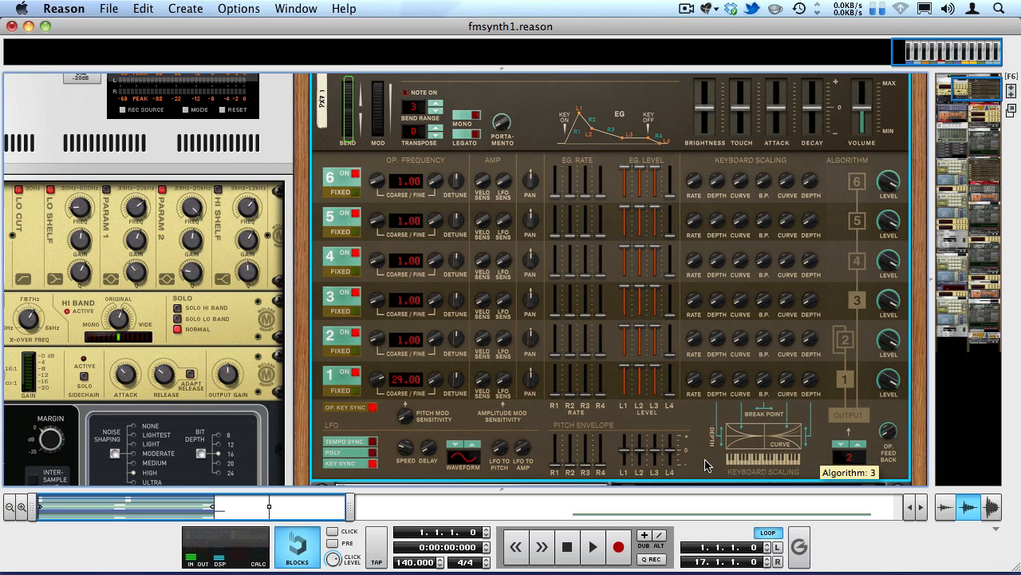
pyautogui.moveTo(995, 91); pyautogui.dragTo(1017, 315)
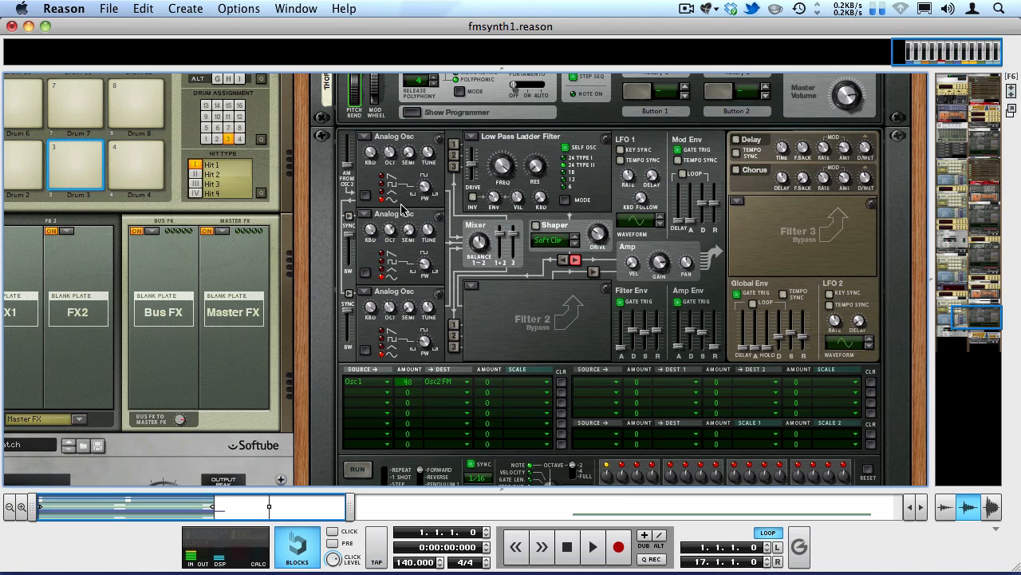
# Set Thor 3's first modulation row to source Osc 2, destination Osc 1 Frequency (FM) and amount 67.
pyautogui.click(368, 385)
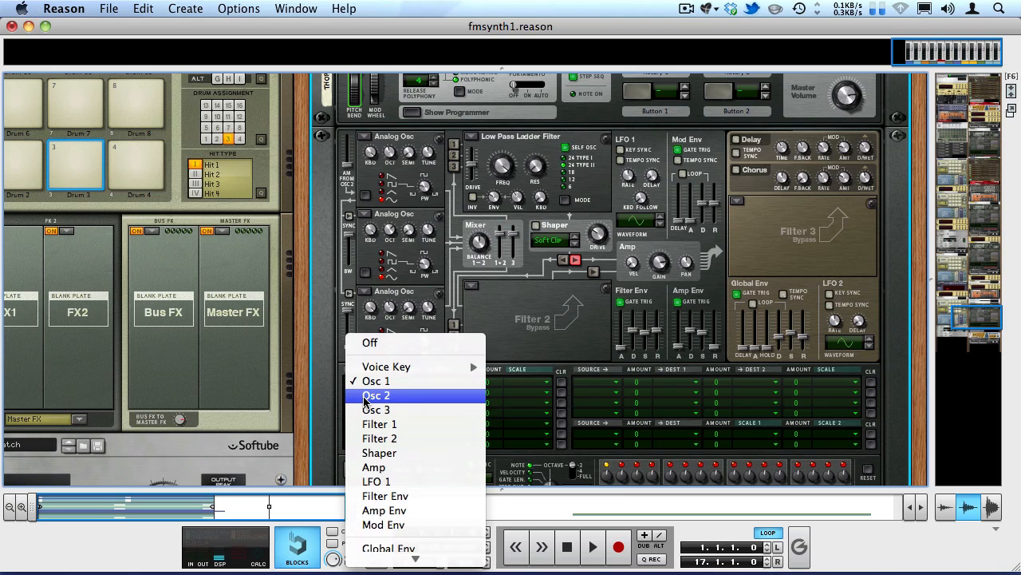
pyautogui.click(363, 395)
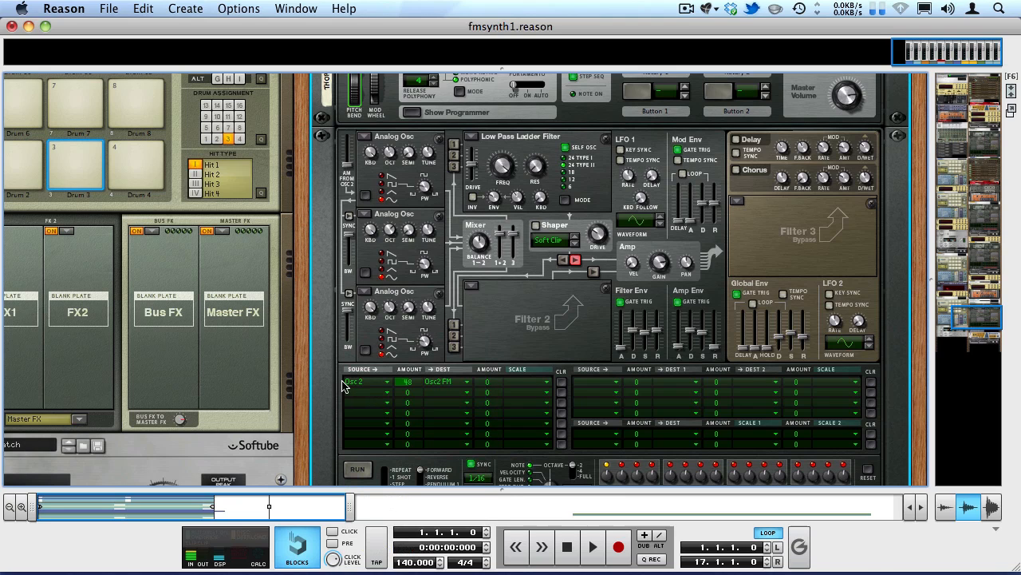
pyautogui.click(435, 382)
pyautogui.moveTo(519, 366)
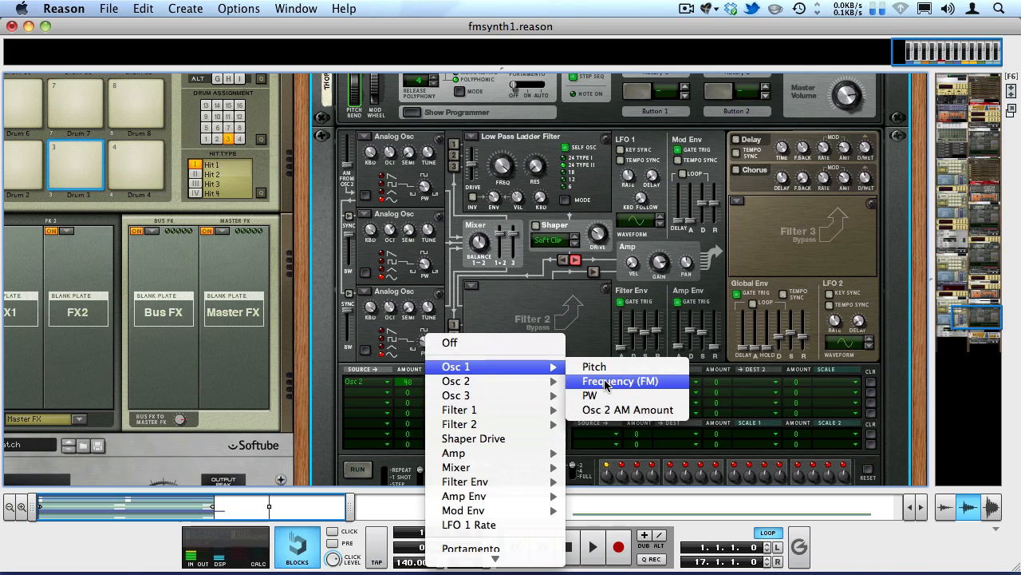
pyautogui.click(605, 382)
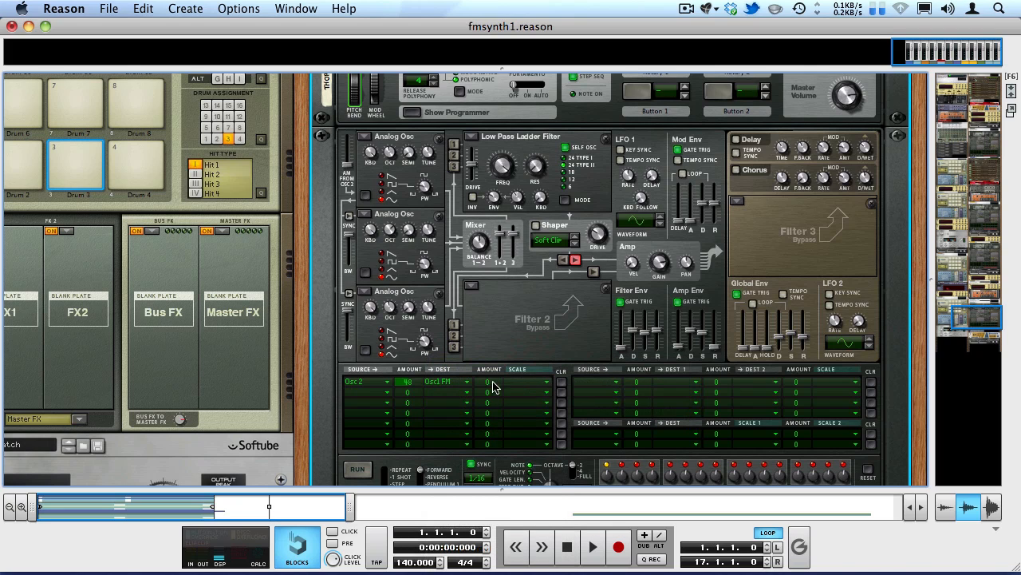
pyautogui.click(468, 382)
pyautogui.moveTo(551, 381)
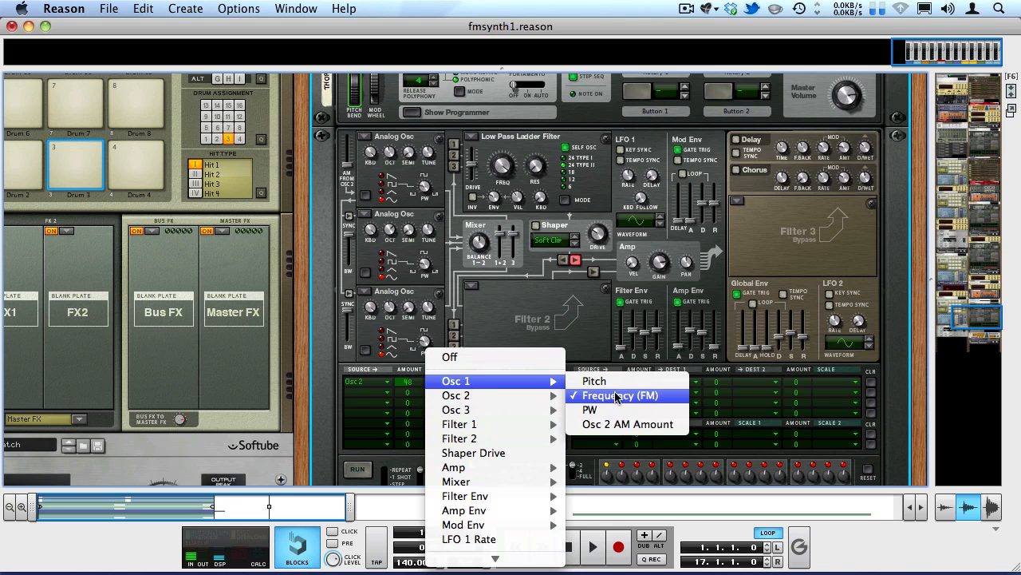
pyautogui.click(615, 396)
pyautogui.moveTo(407, 383); pyautogui.dragTo(395, 363)
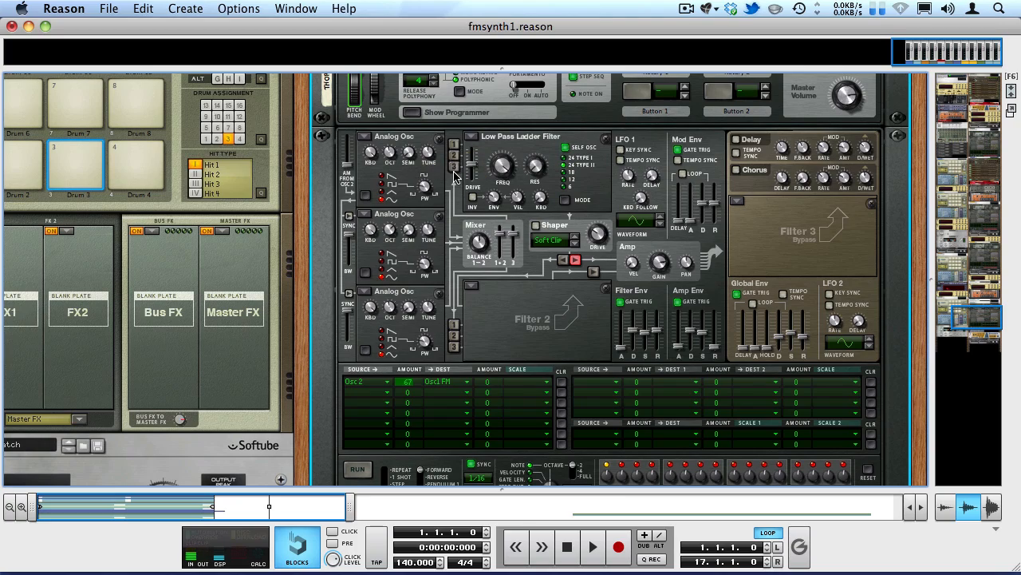
# Look at the PX7 1's operator algorithm again and bring up the Filter 2, Scream 4 and TSAR-1R chain below Thor 3.
pyautogui.moveTo(982, 311); pyautogui.dragTo(988, 86)
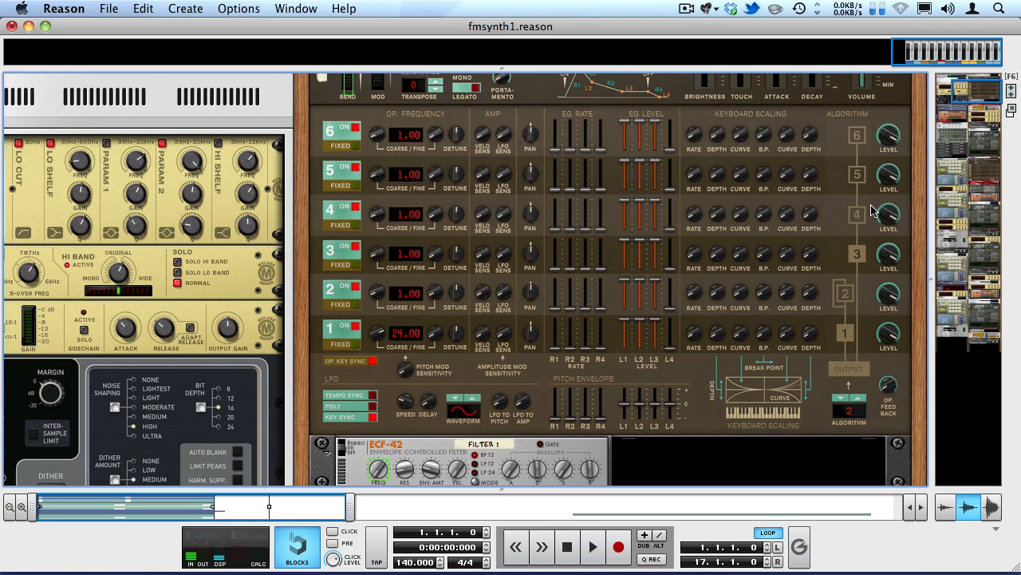
pyautogui.moveTo(991, 94); pyautogui.dragTo(1001, 354)
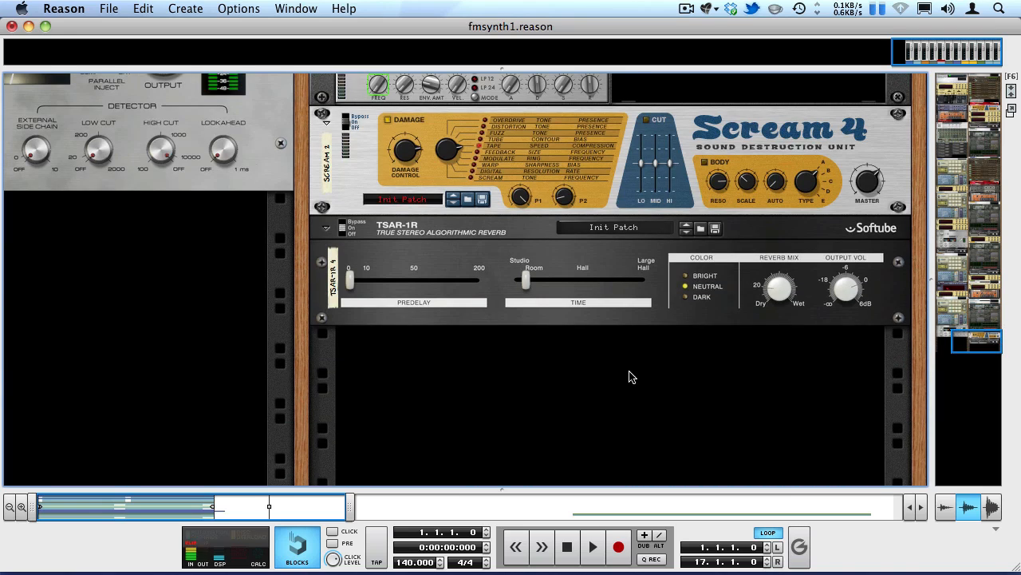
pyautogui.scroll(3, 630, 375)
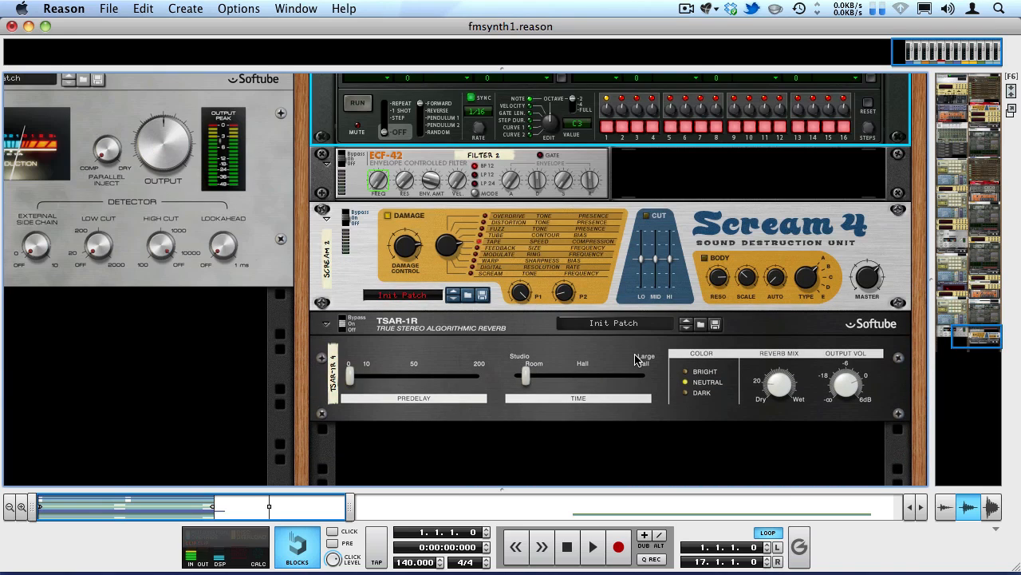